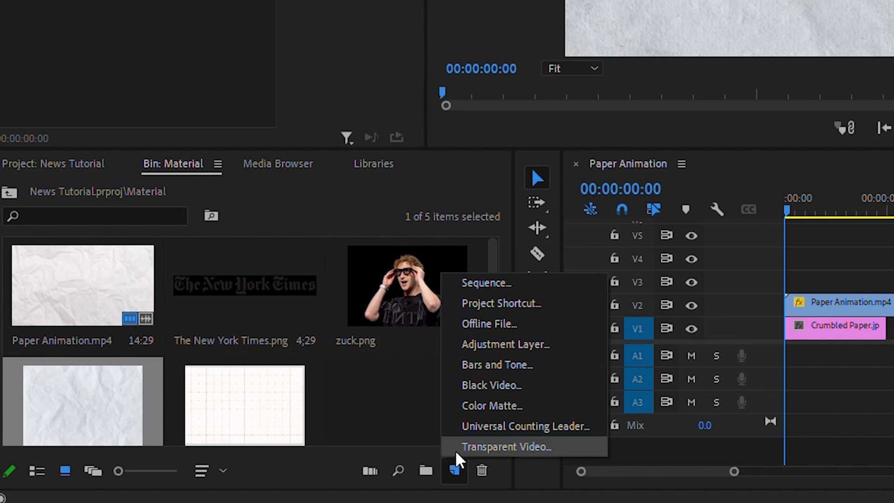
Step: Create a new colour matte with the hex colour ffff00 and name it yellow
left_click(498, 407)
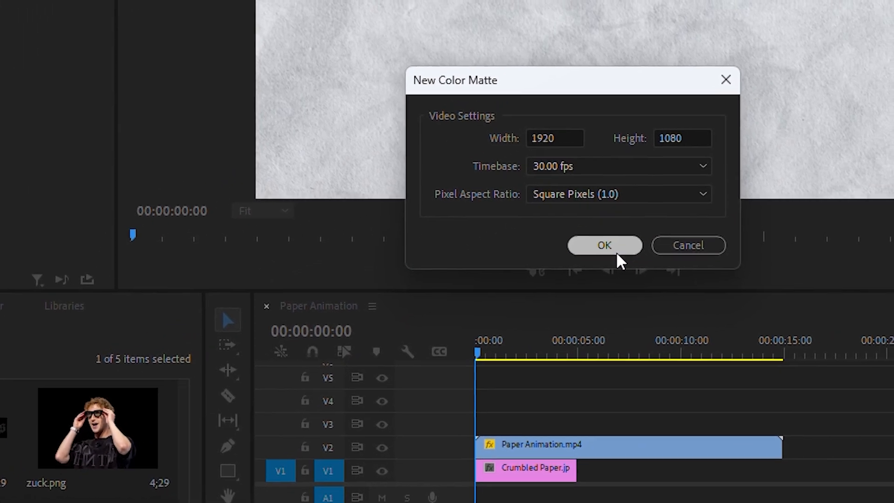
left_click(616, 251)
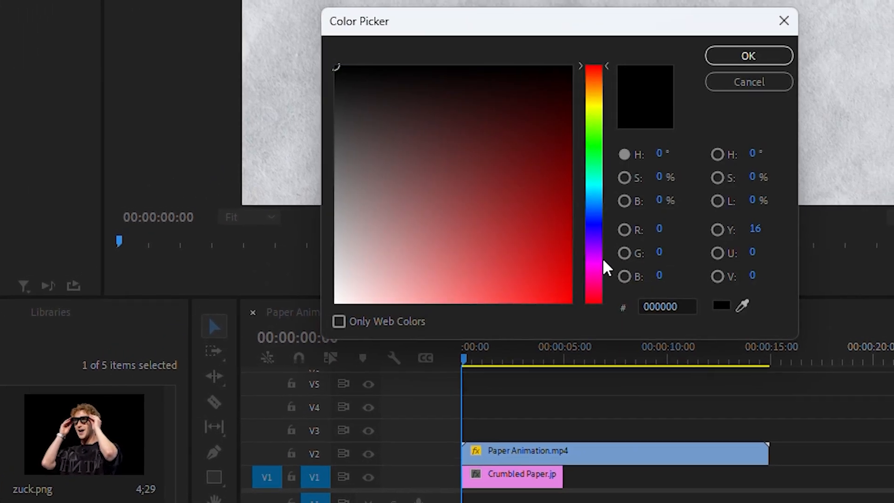
double_click(681, 299)
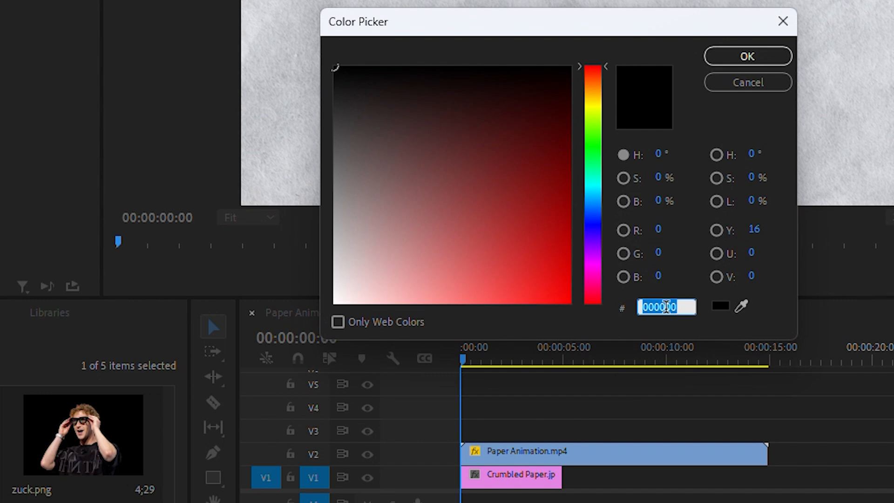
type("ffff00")
key("Return")
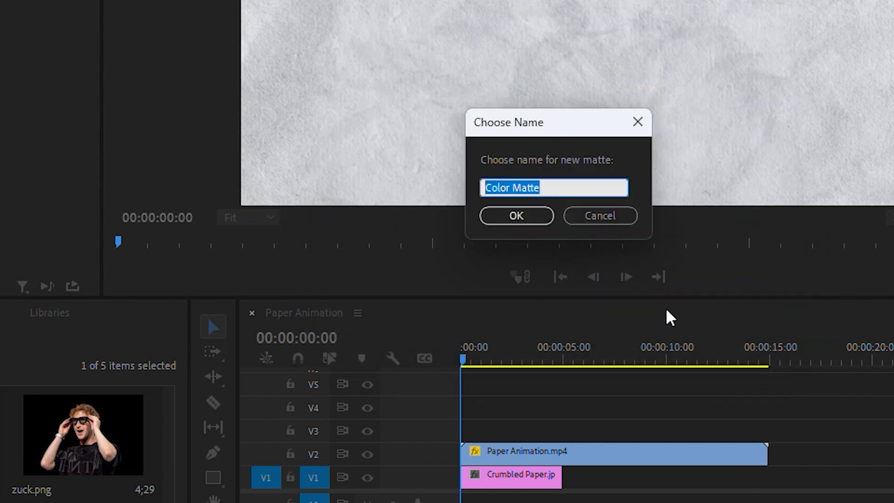
type("y")
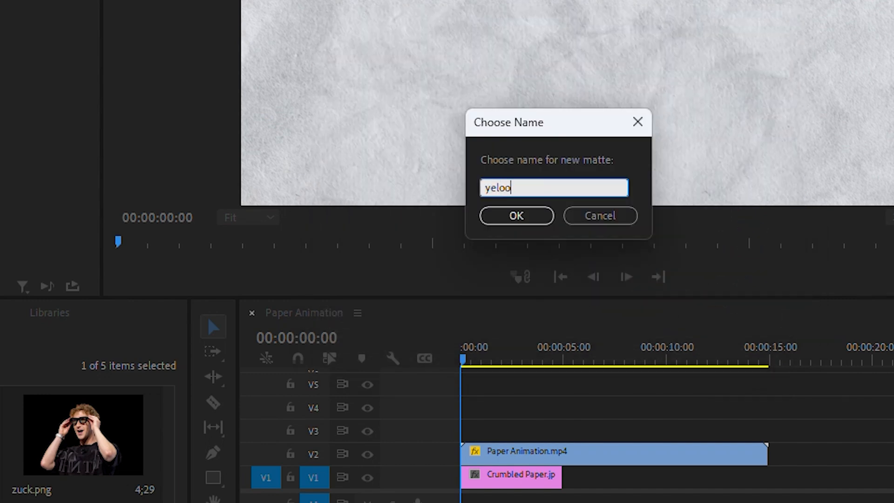
type("elo")
key("BackSpace")
type("low")
key("Return")
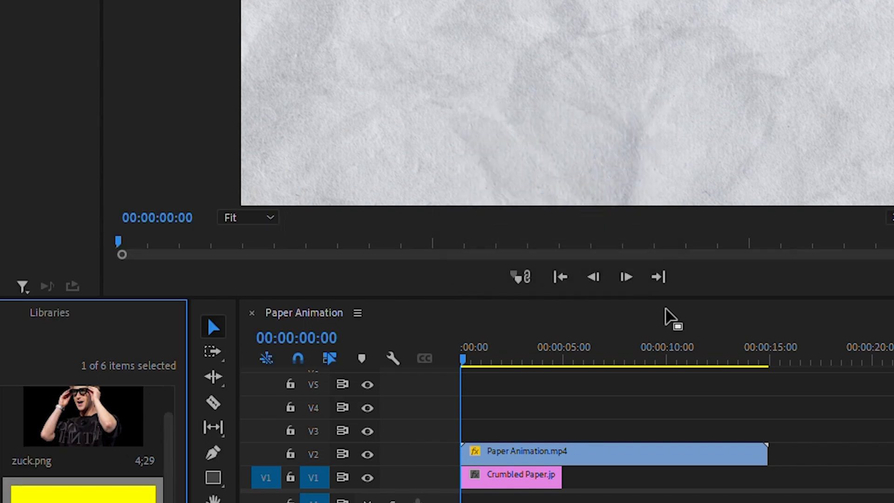
Step: Place the yellow matte on V3 at the sequence start and blend it with Multiply at 10% opacity
left_click_drag(83, 494, 461, 440)
left_click(510, 434)
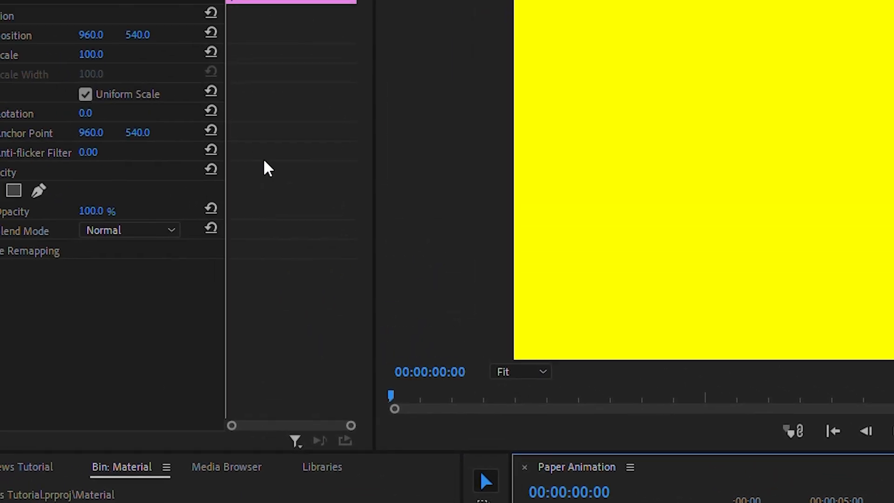
left_click(167, 262)
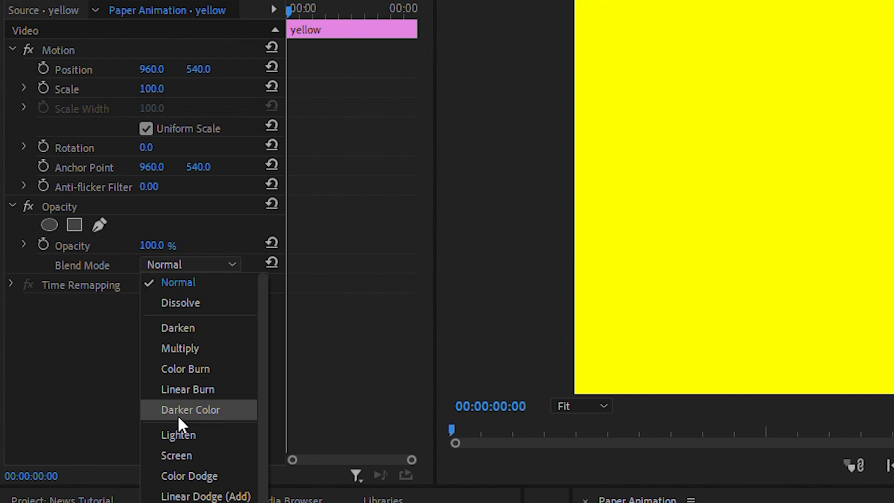
left_click(182, 349)
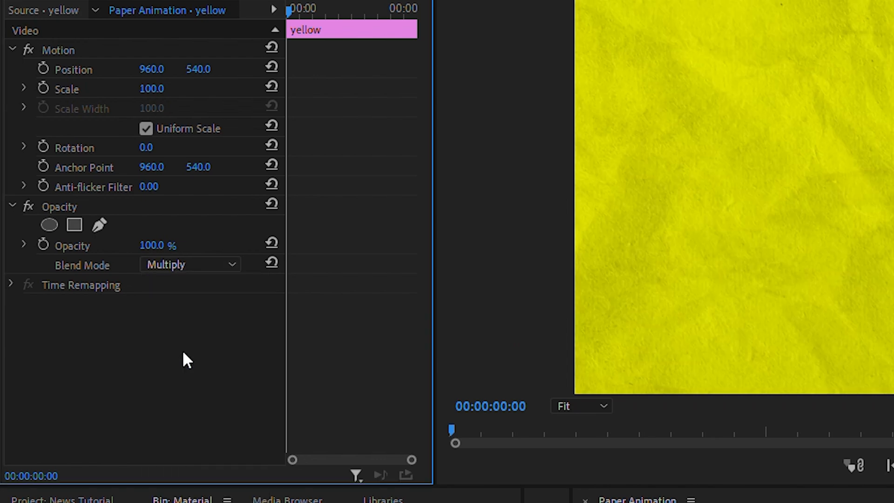
left_click(154, 245)
type("10")
key("Return")
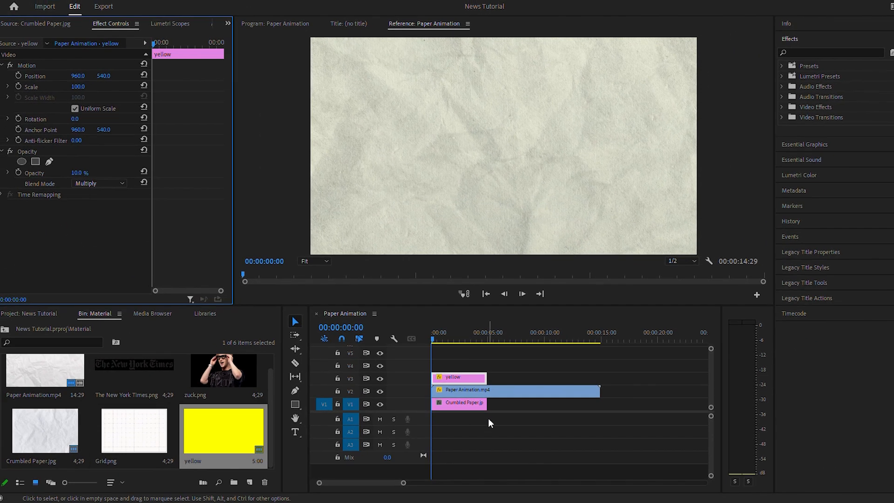
Step: Place Grid.png on V4 above the yellow matte and scale it up to 152 to fill the frame
double_click(134, 430)
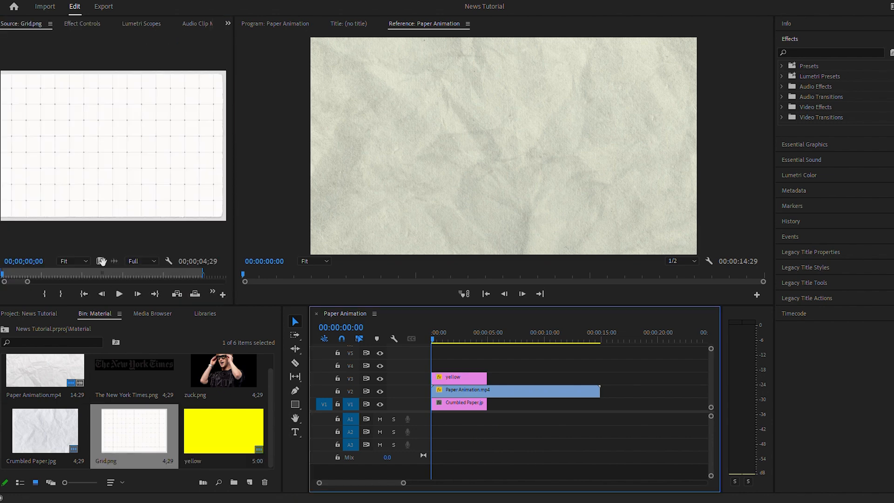
left_click_drag(134, 431, 451, 365)
left_click(75, 27)
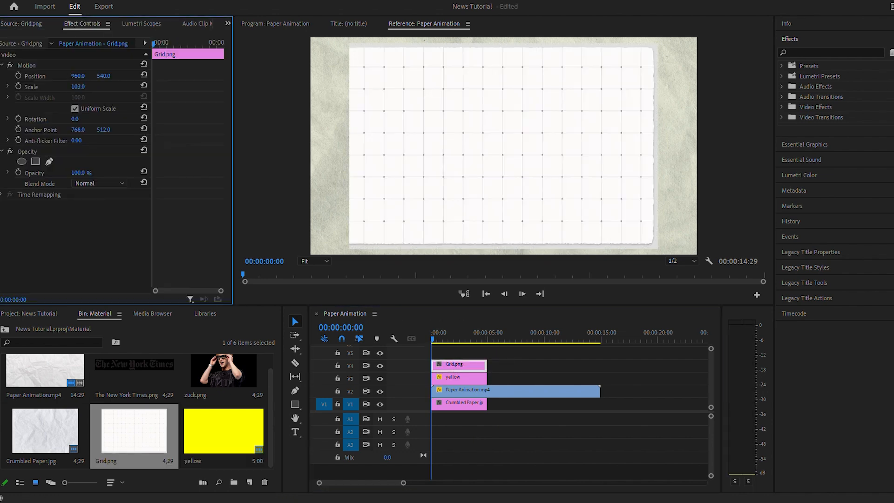
mouse_move(78, 87)
left_mouse_down()
mouse_move(100, 87)
mouse_move(86, 87)
left_mouse_up()
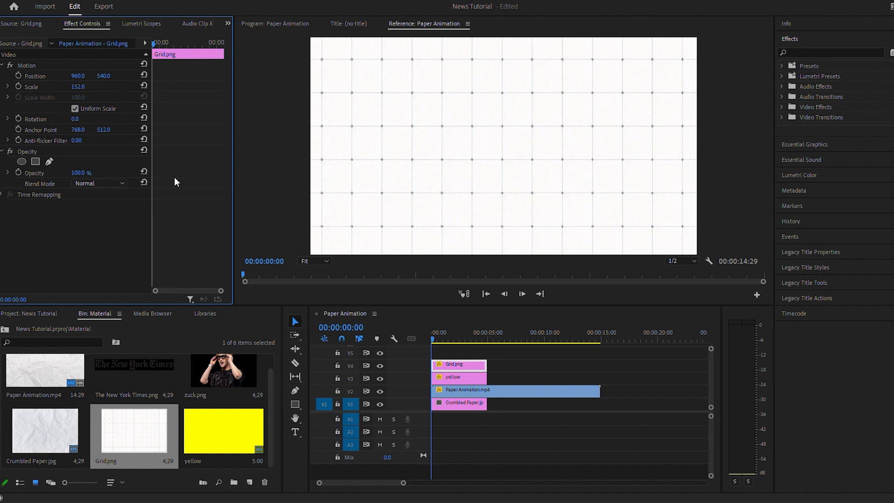
Step: Set the Grid.png clip's blend mode to Multiply and its opacity to 50%
left_click(107, 182)
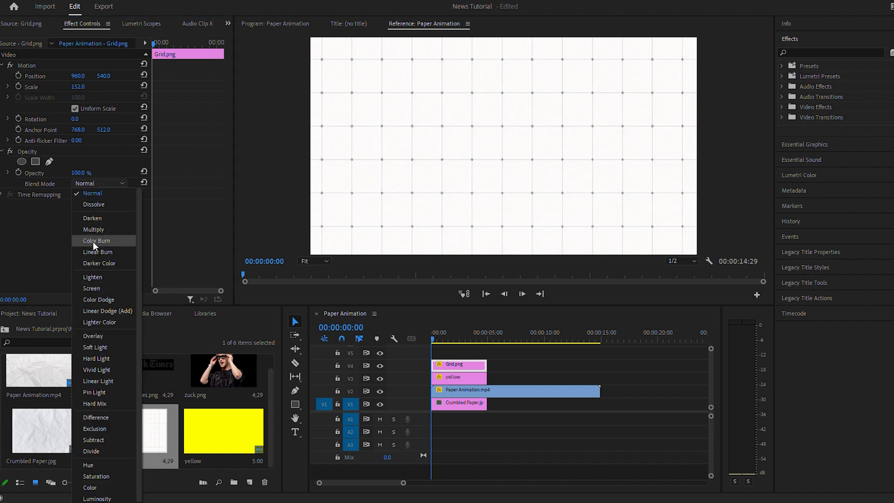
left_click(96, 230)
left_click(82, 172)
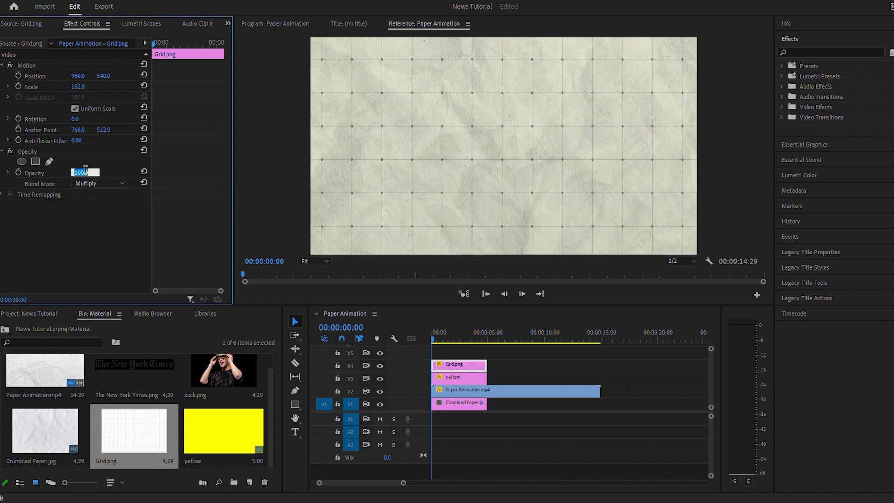
type("50")
key("Return")
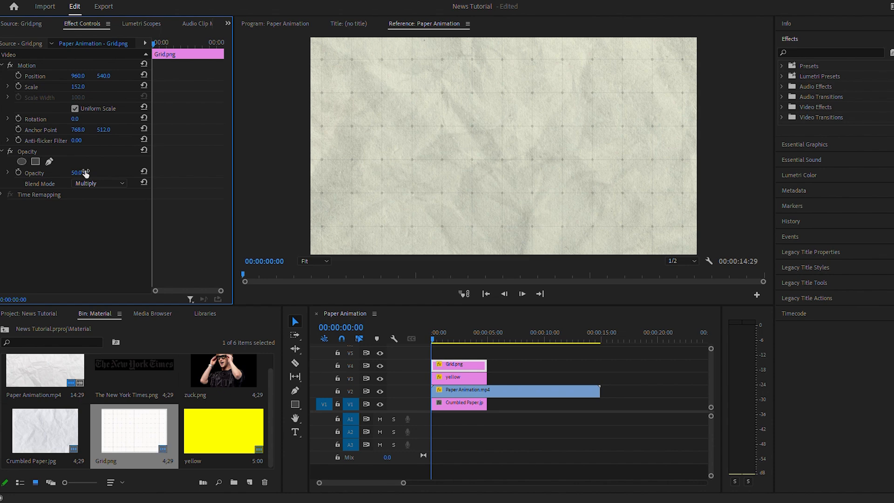
left_click(529, 425)
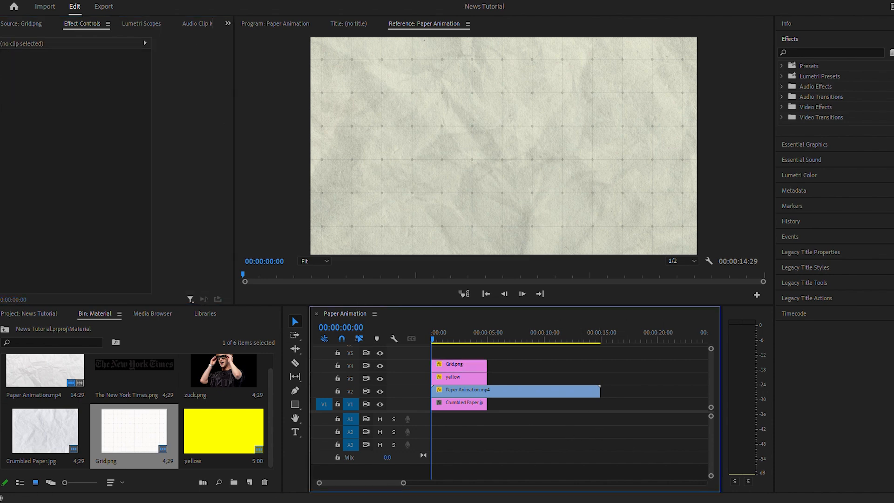
Step: Copy the two-line Meta Unveils Smart Glasses headline from the News note in Notepad and paste it as a text layer in the frame
key("alt+Tab")
left_click_drag(425, 142, 227, 134)
key("ctrl+c")
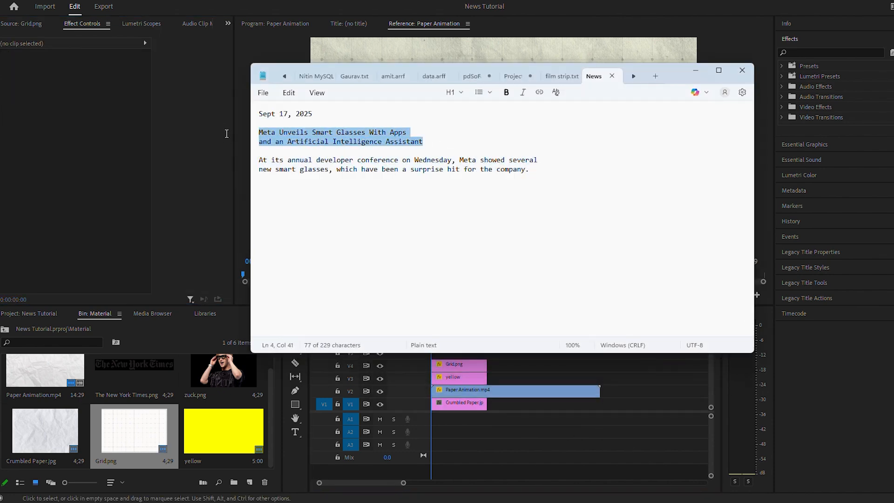
left_click(697, 72)
left_click(294, 432)
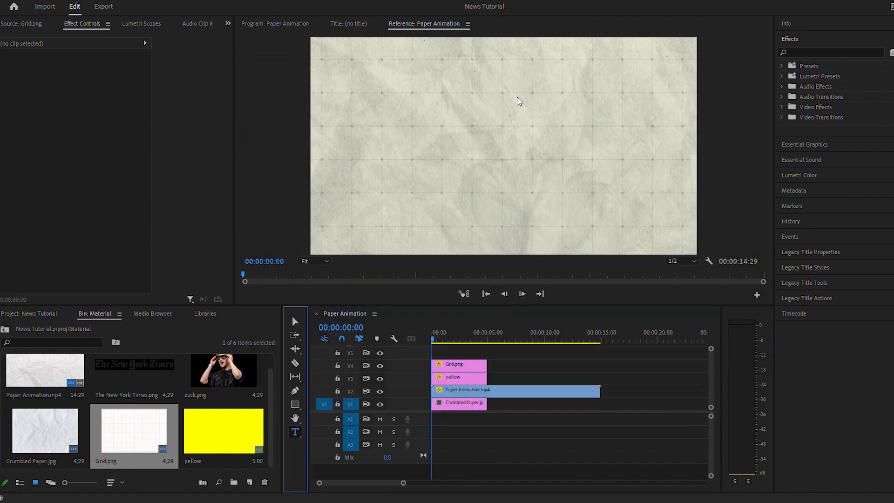
left_click(470, 114)
key("ctrl+v")
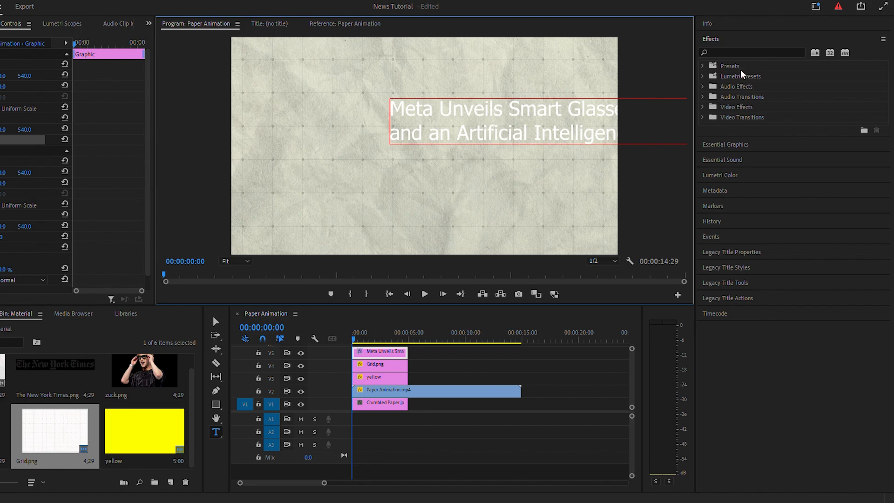
Step: Scale the headline text to 90 and centre it horizontally in the frame
left_click(723, 146)
left_click(751, 197)
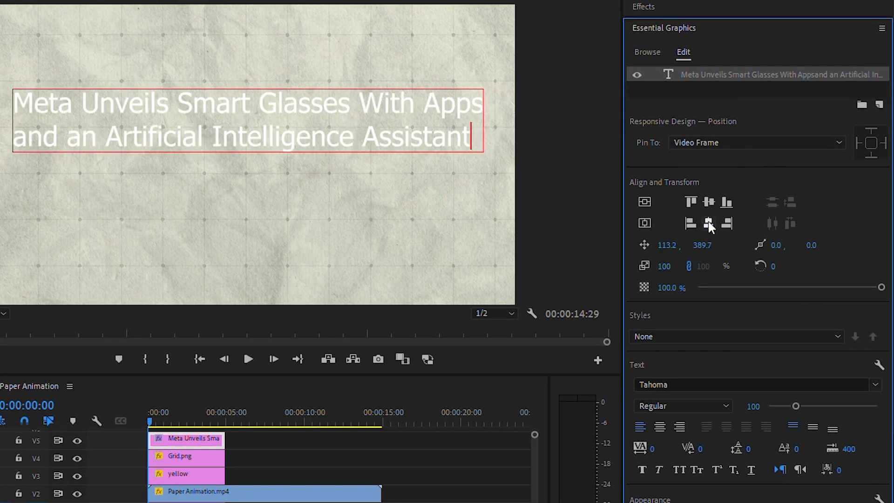
left_click(670, 269)
type("90")
key("Return")
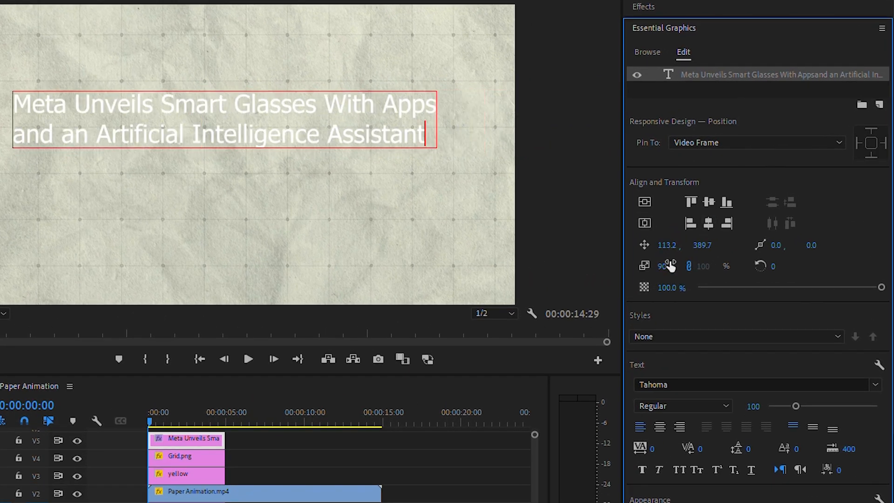
left_click(708, 224)
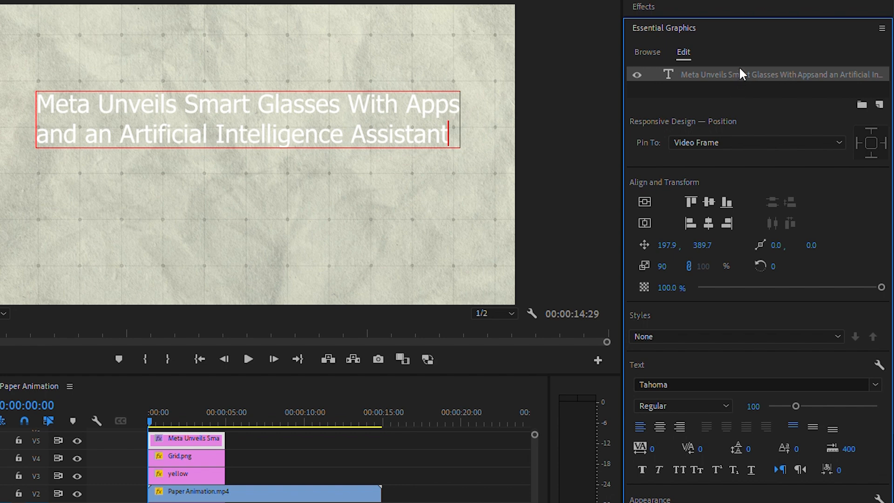
Step: Change the font of the whole headline to Bodoni MT Bold
key("ctrl+a")
left_click(666, 386)
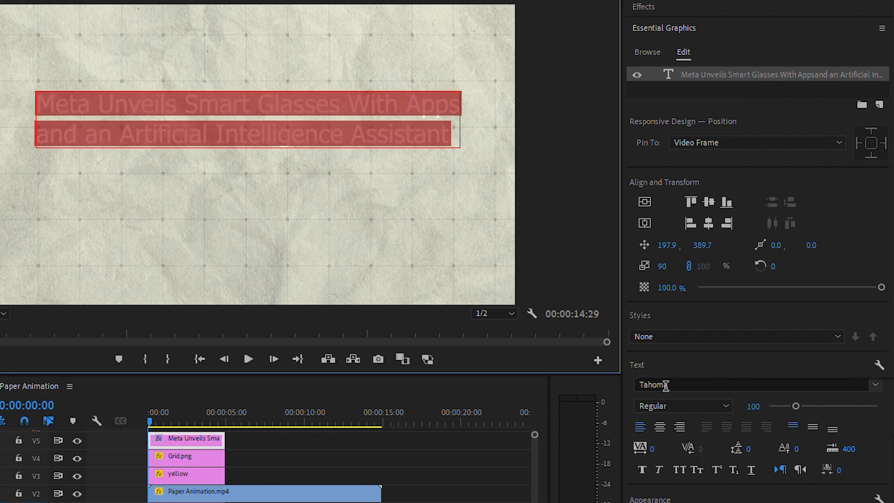
type("bodo")
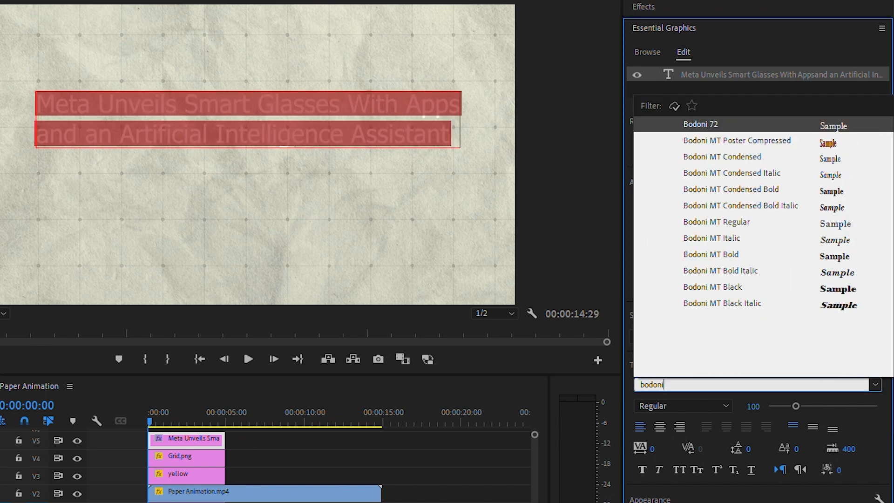
type("ni")
left_click(727, 255)
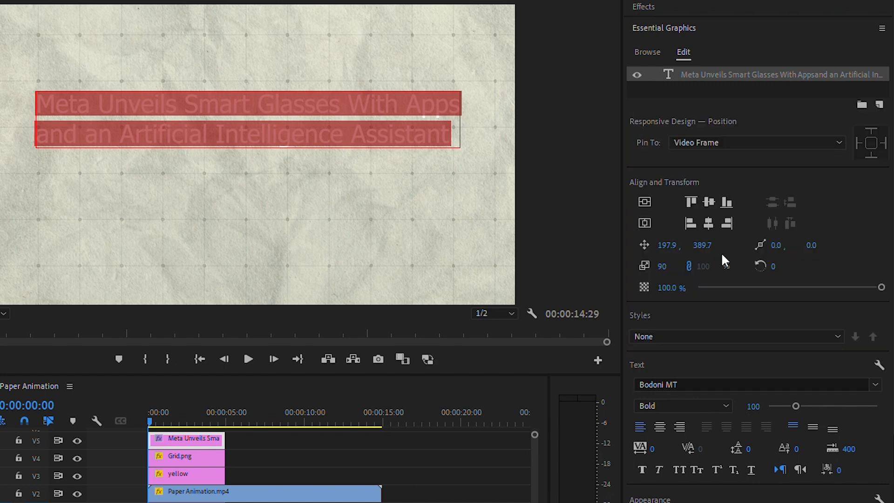
Step: Apply faux bold with -22 leading to the headline and keep it horizontally centred
left_click(643, 470)
left_click(707, 223)
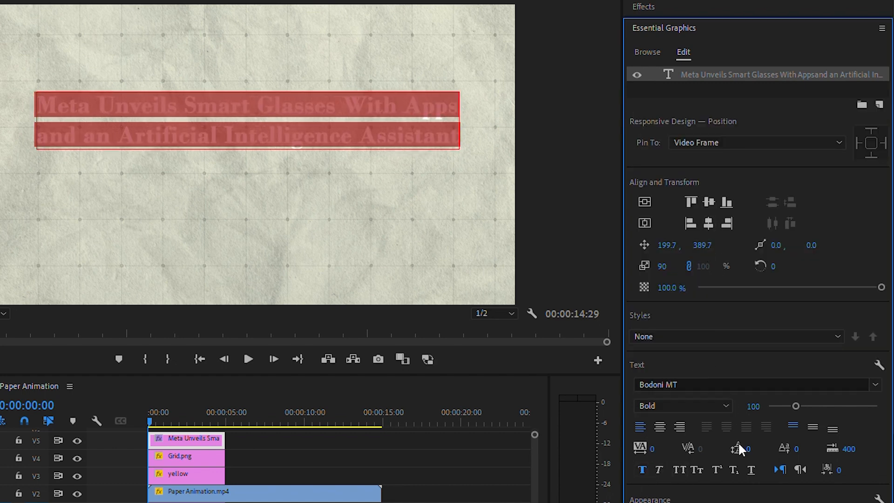
left_click_drag(748, 449, 737, 449)
Step: Set the headline's fill to black and move the text up towards the frame's upper edge
left_click(808, 412)
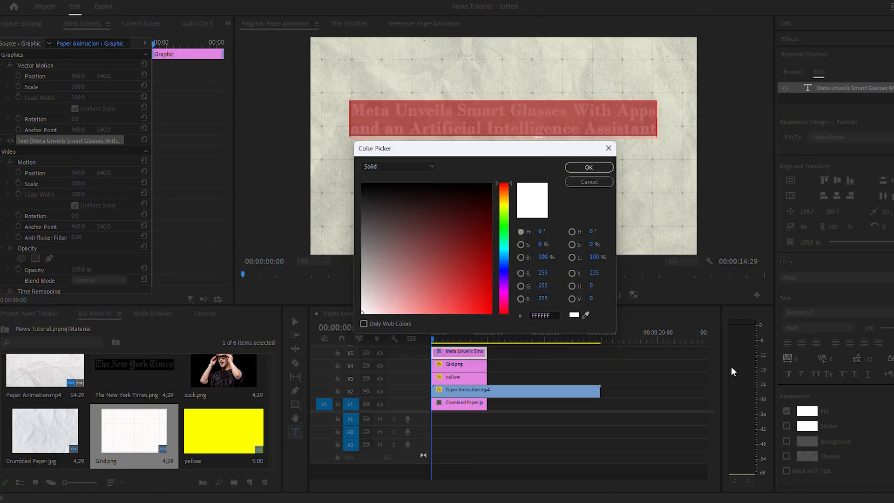
left_click_drag(367, 196, 236, 139)
key("Return")
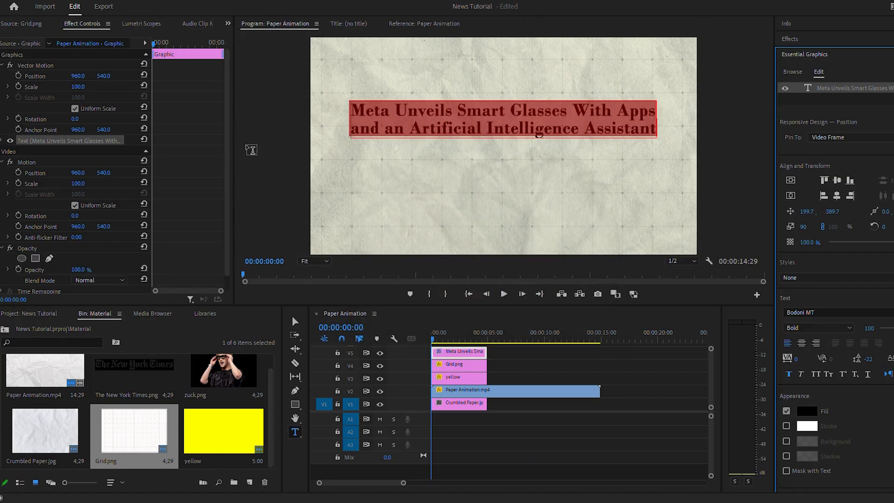
left_click_drag(98, 75, 40, 75)
left_click(552, 422)
Step: Switch to Chrome and view the smart glasses article's entry on the nytimes.com topic page
mouse_move(623, 502)
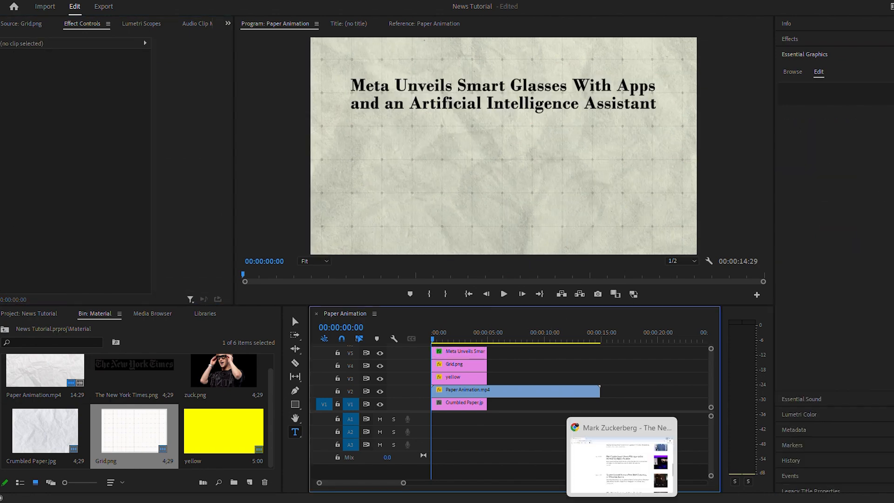
left_click(623, 461)
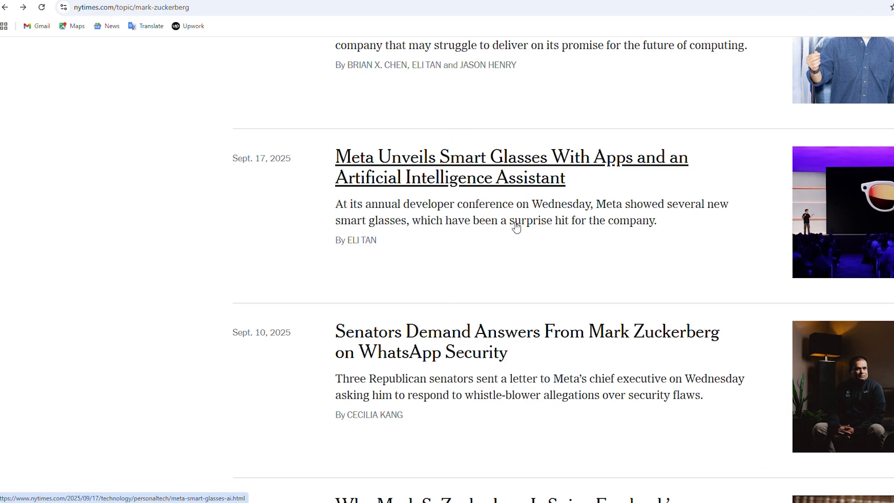
Step: Copy the "At its annual developer conference" paragraph from the News note in Notepad and paste it as a text layer below the headline
key("alt+Tab")
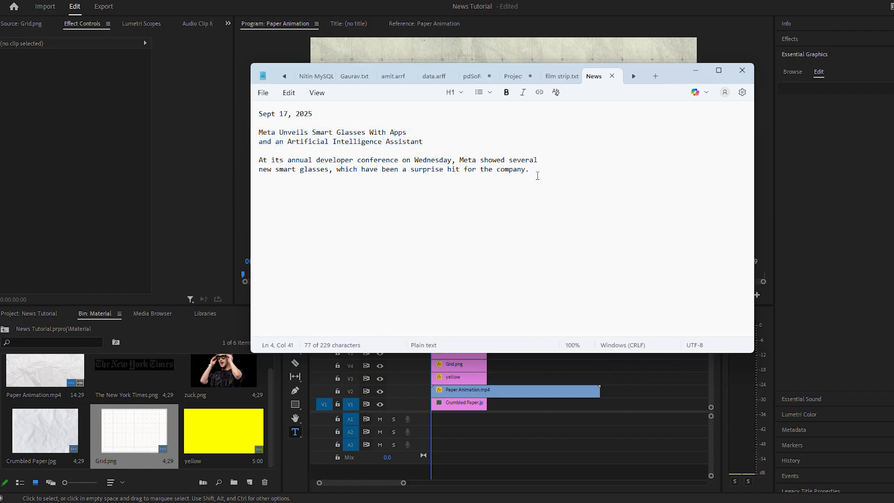
left_click_drag(535, 170, 252, 168)
left_click(695, 71)
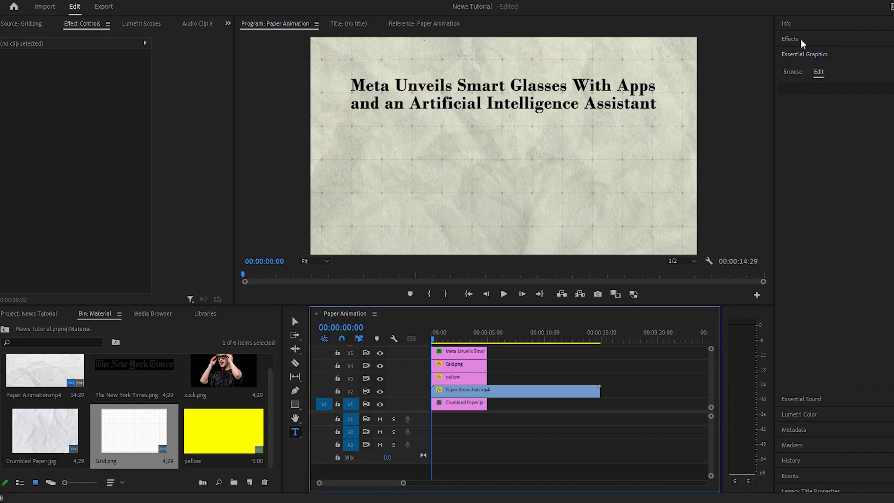
left_click(432, 148)
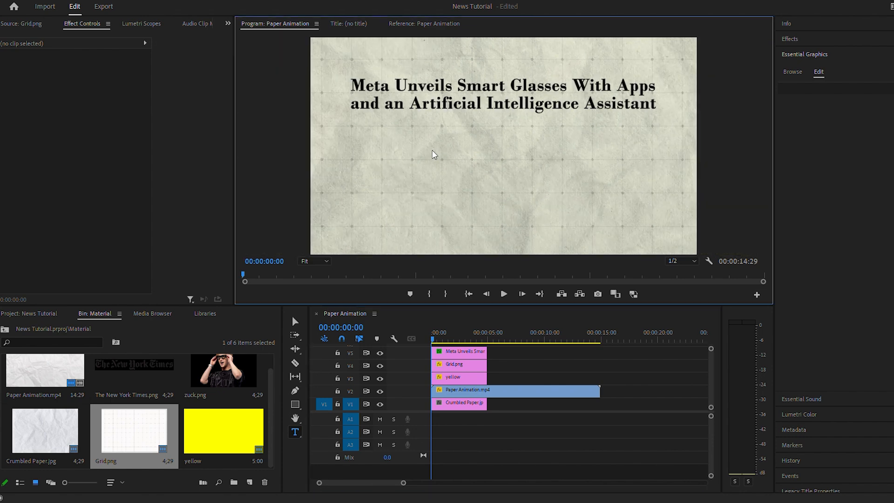
key("ctrl+v")
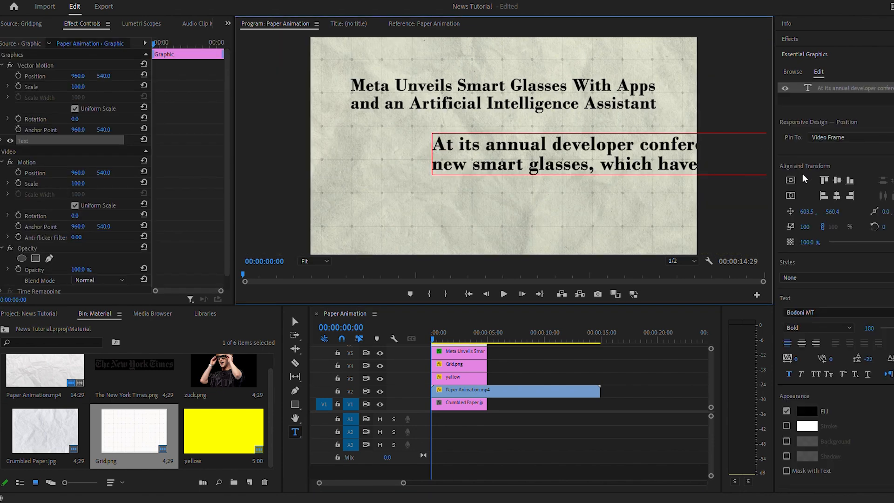
Step: Centre the conference paragraph horizontally, set its font style to Regular and turn off faux bold
left_click(836, 196)
double_click(861, 91)
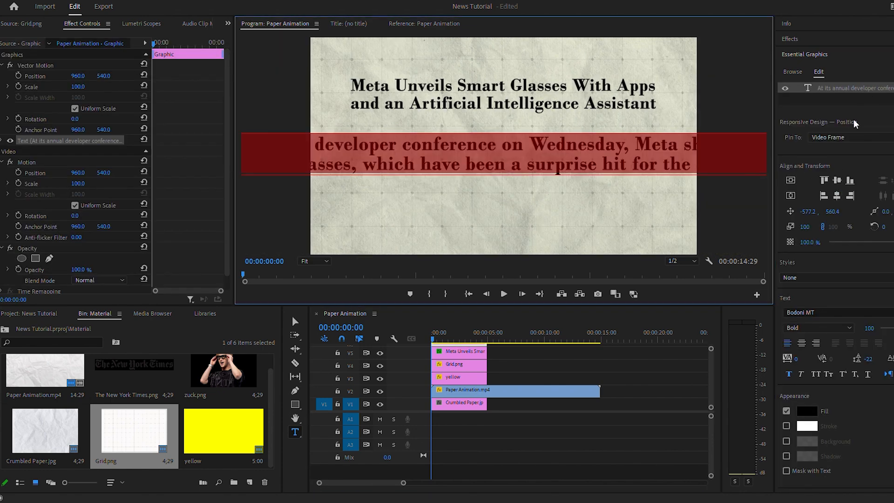
left_click(810, 329)
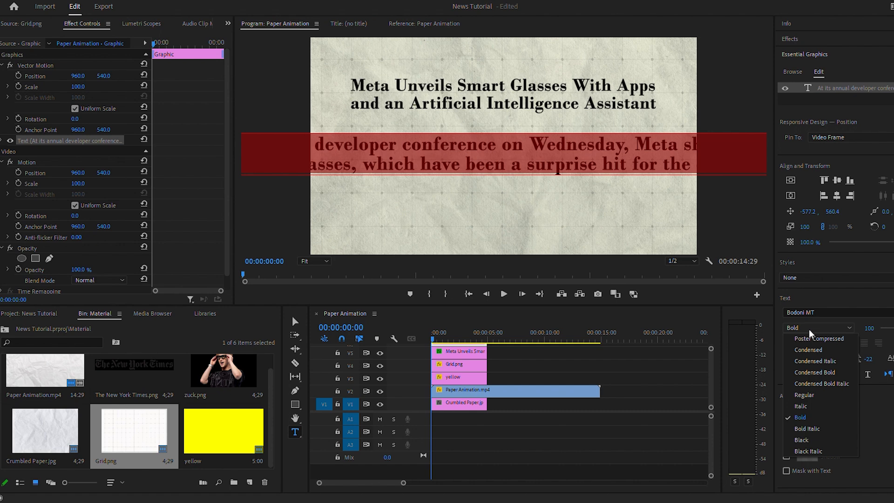
left_click(808, 395)
left_click(790, 375)
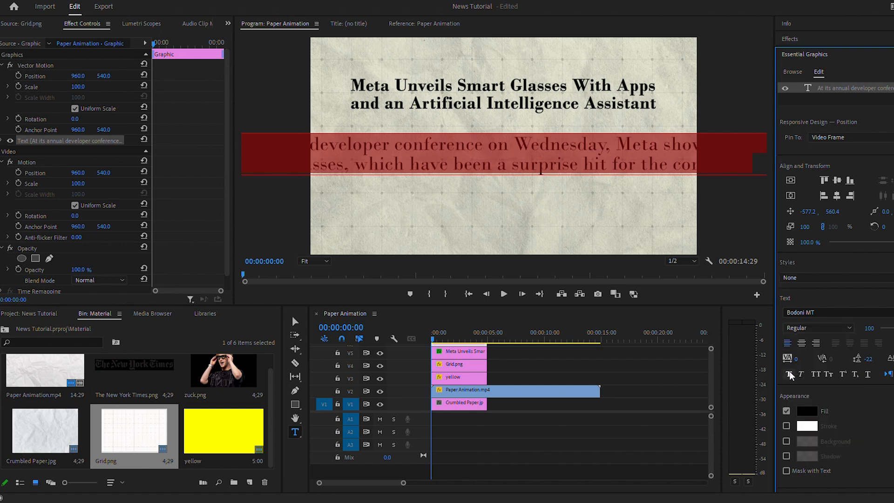
Step: Scale the paragraph text to 50, centre it, and place its graphic at position 944, 417 directly under the headline
left_click(809, 226)
type("50")
key("Return")
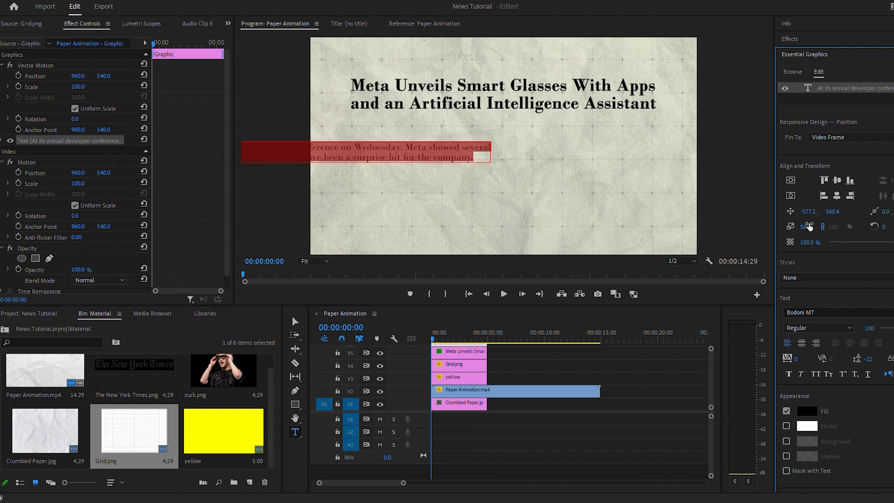
left_click(837, 196)
left_click_drag(711, 367, 711, 363)
left_click_drag(103, 76, 73, 76)
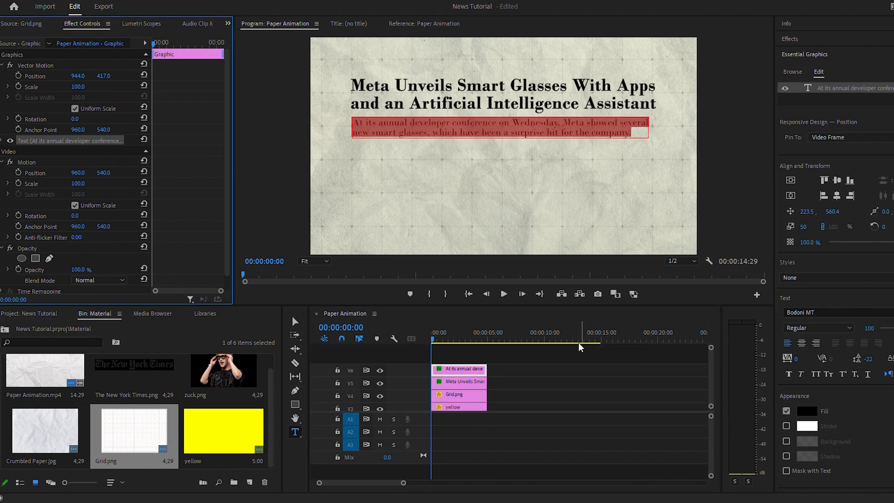
Step: Add a new text layer reading "Sept. 17, 2025" above the headline
left_click(349, 52)
type("Sep")
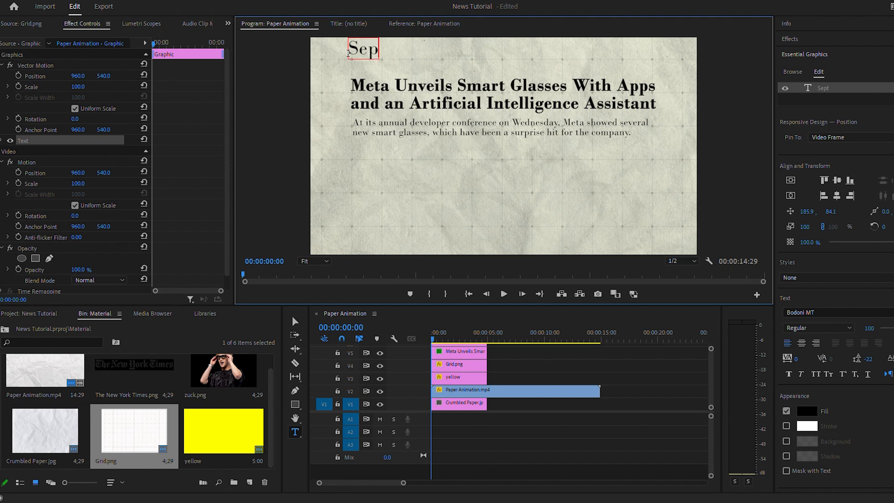
type("t. 17, 2025")
key("ctrl+a")
Step: Set the date text's fill to white and its scale to 80
left_click(807, 411)
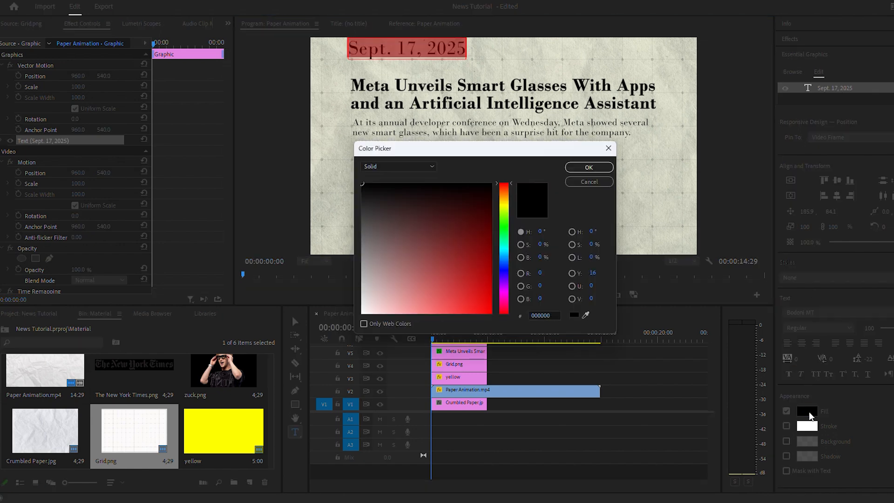
left_click_drag(478, 299, 331, 383)
left_click_drag(372, 298, 275, 423)
key("Return")
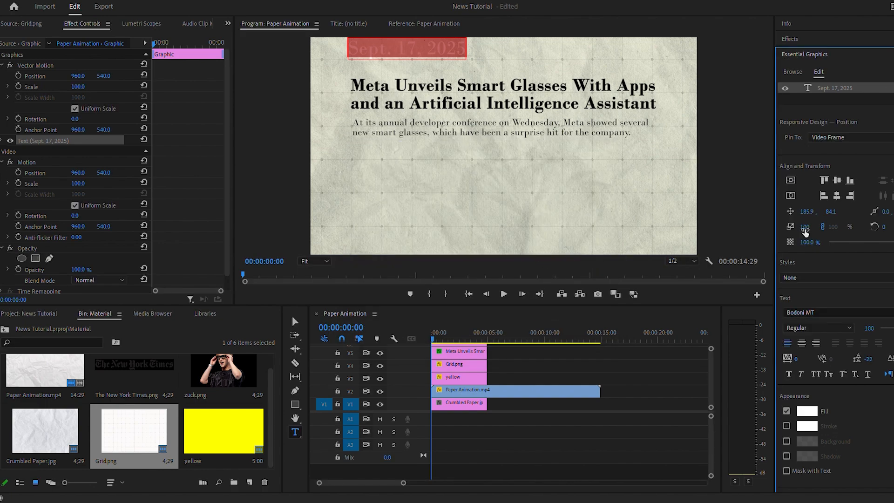
left_click(805, 228)
key("Return")
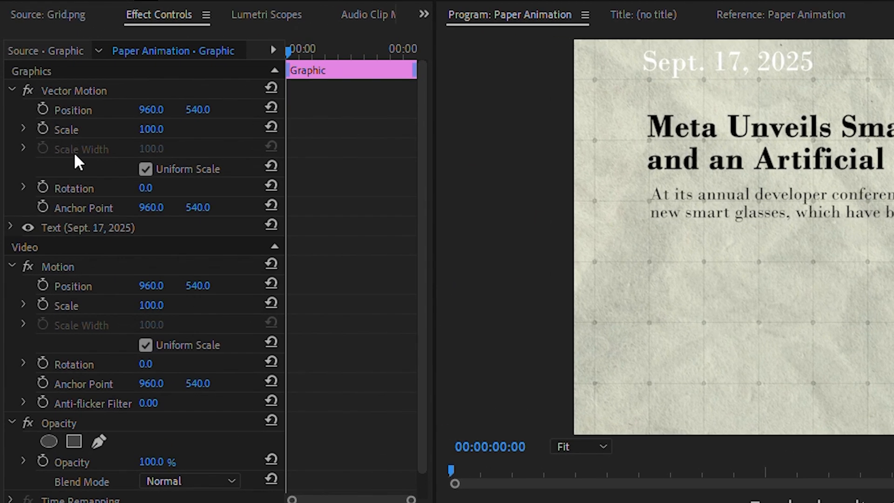
Step: Enable a background behind the date text and colour it pure red
left_click(9, 228)
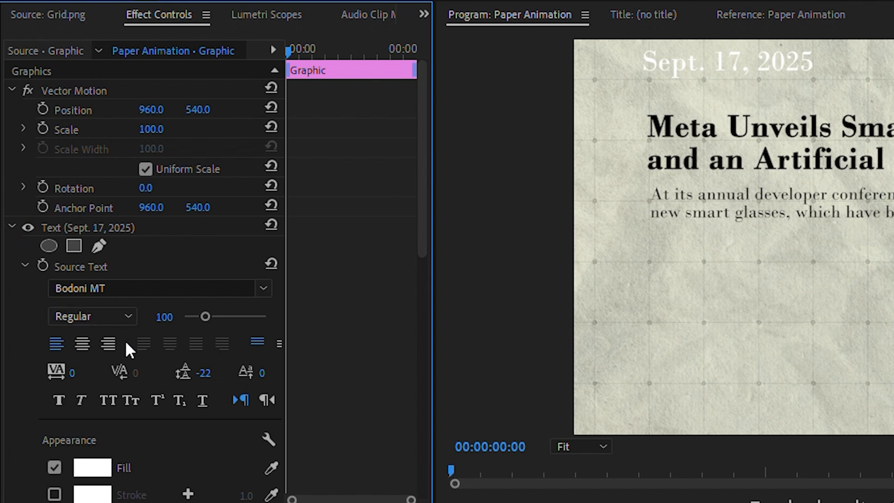
scroll(27, 371, "down", 5)
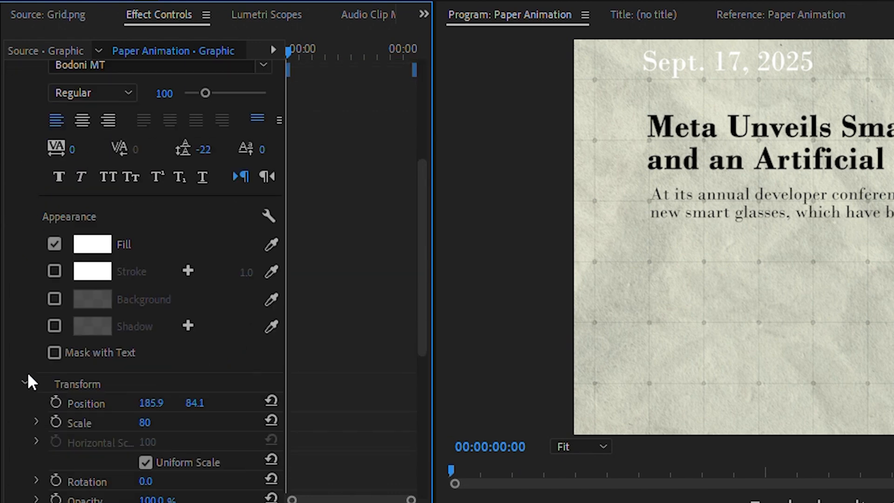
left_click(59, 299)
left_click(92, 299)
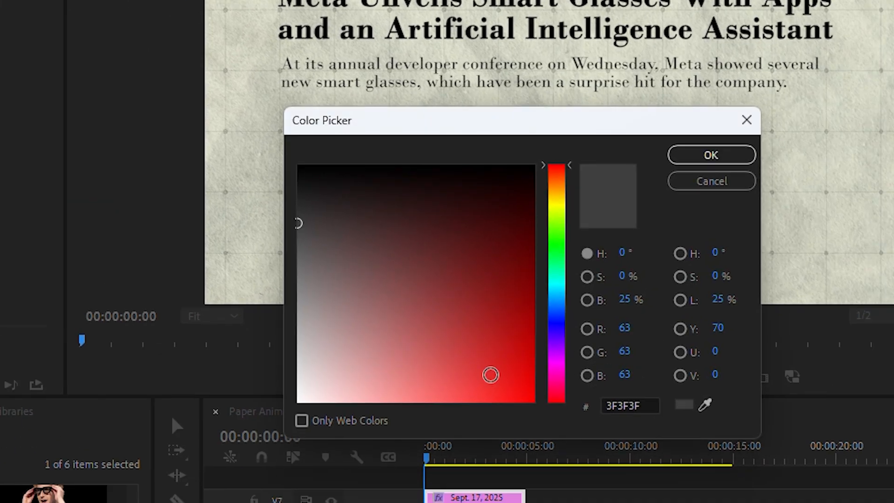
mouse_move(490, 375)
left_mouse_down()
mouse_move(535, 371)
mouse_move(535, 403)
left_mouse_up()
key("Return")
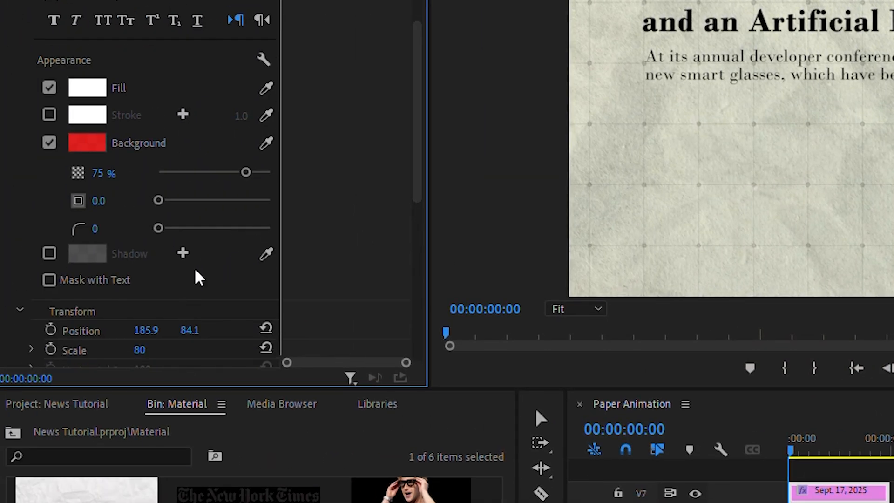
Step: Make the date's red background fully opaque and place the date graphic at position 977, 613 just above the headline
left_click_drag(246, 172, 272, 172)
scroll(219, 154, "down", 3)
left_click_drag(158, 125, 168, 131)
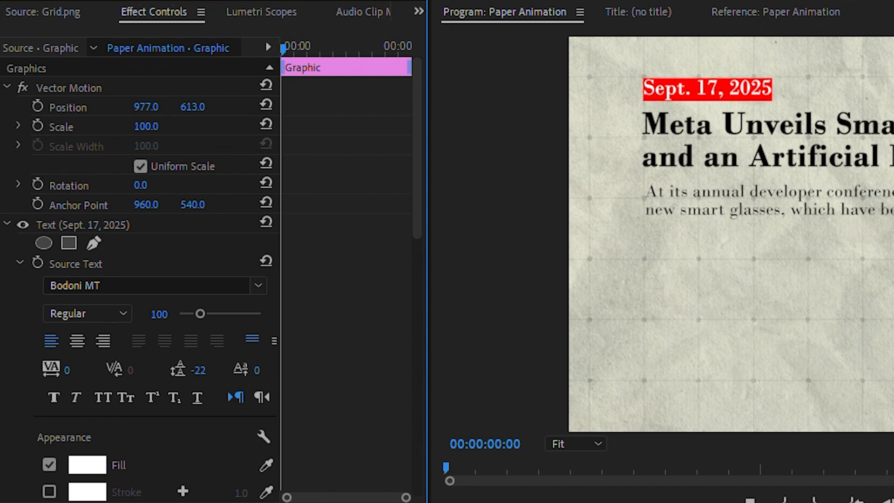
Step: Add The New York Times.png on a new top track, scale it to 55 and place it below the paragraph's beginning
left_click(512, 384)
left_click(107, 381)
left_click_drag(90, 373, 392, 353)
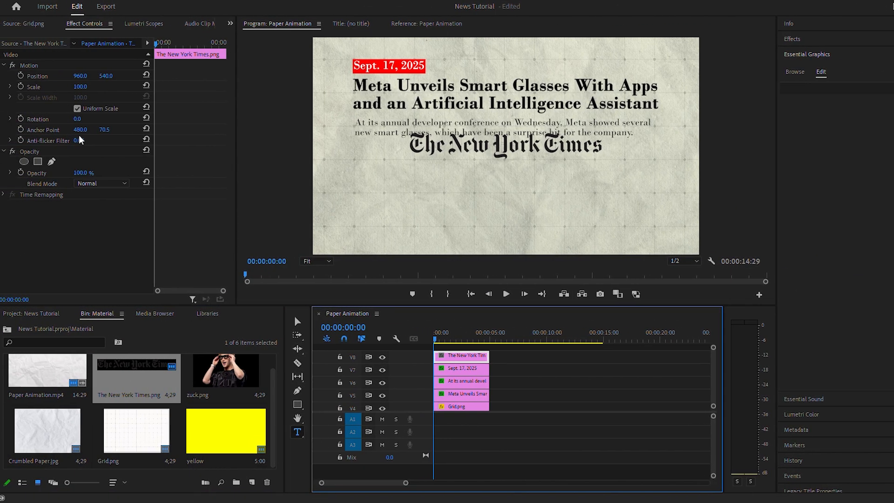
left_click_drag(51, 87, 47, 87)
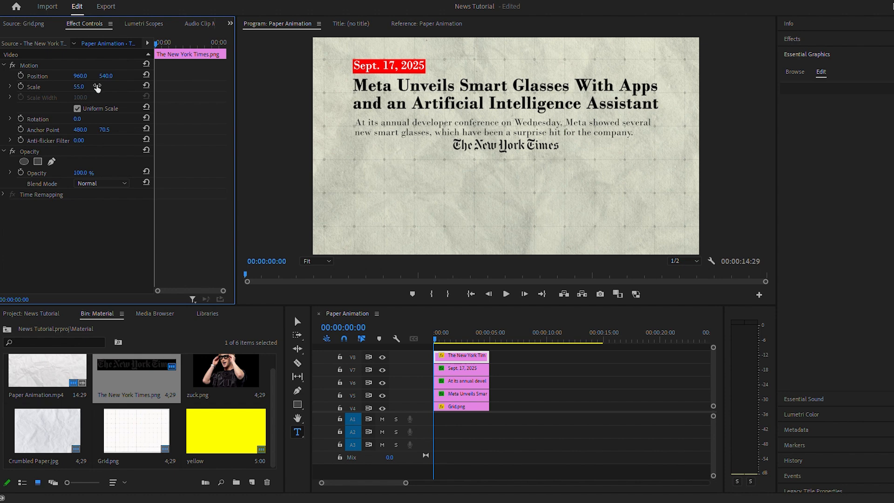
left_click_drag(110, 79, 85, 76)
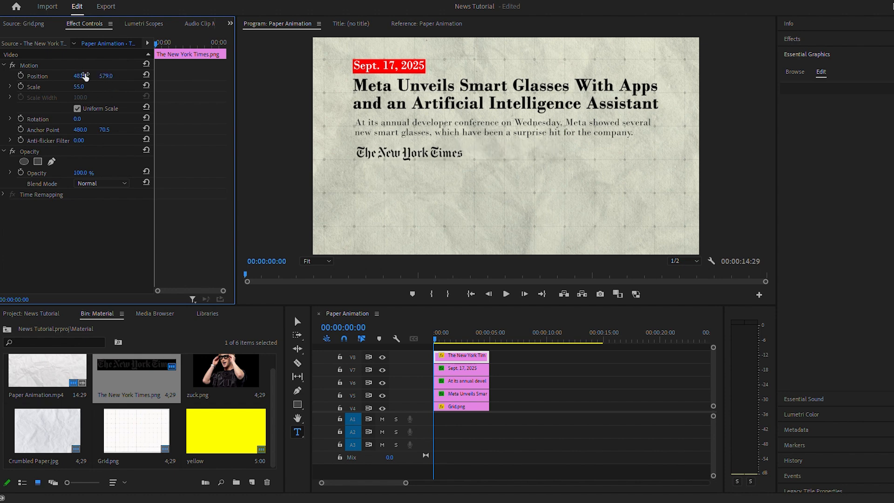
Step: Draw a straight horizontal line with the Pen tool, extending rightwards from the end of the New York Times logo
left_click(668, 389)
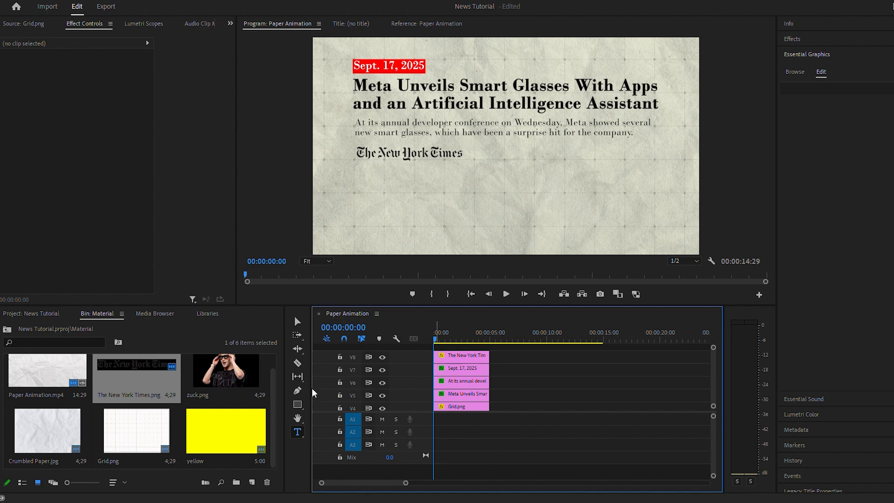
left_click(299, 391)
left_click(463, 159)
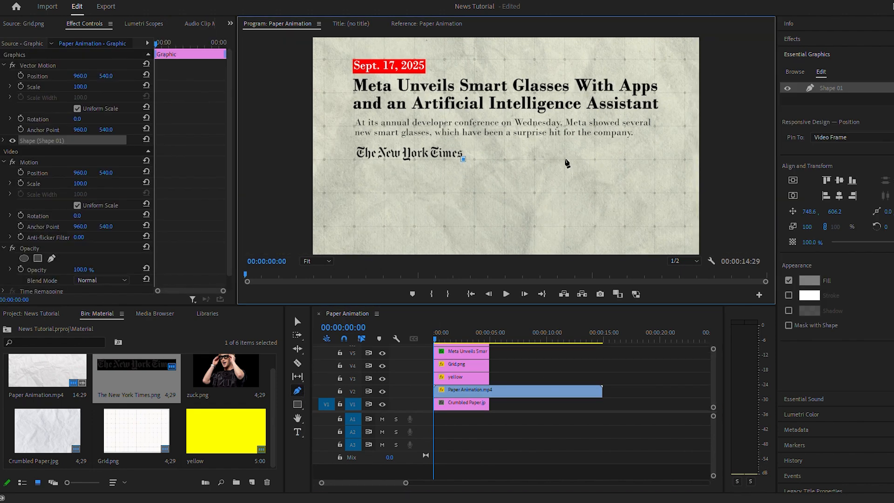
left_click(565, 159)
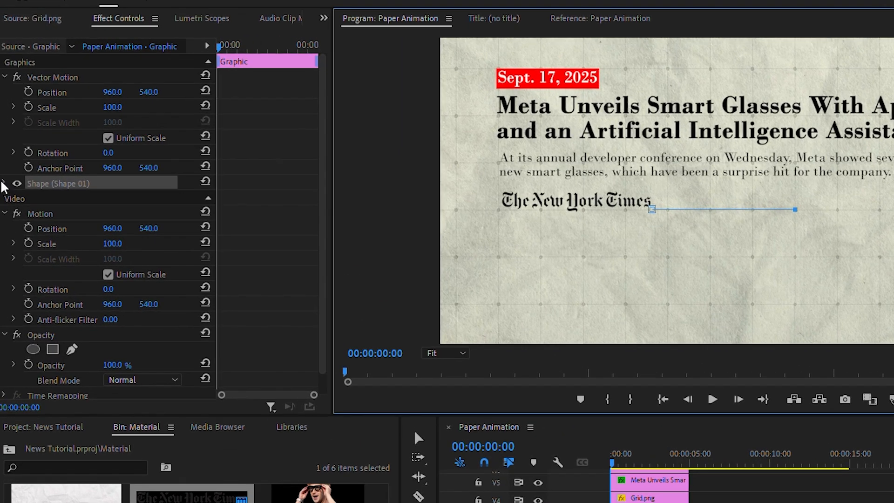
Step: Turn off the line's fill and give it a black stroke with a width of 5
left_click(4, 140)
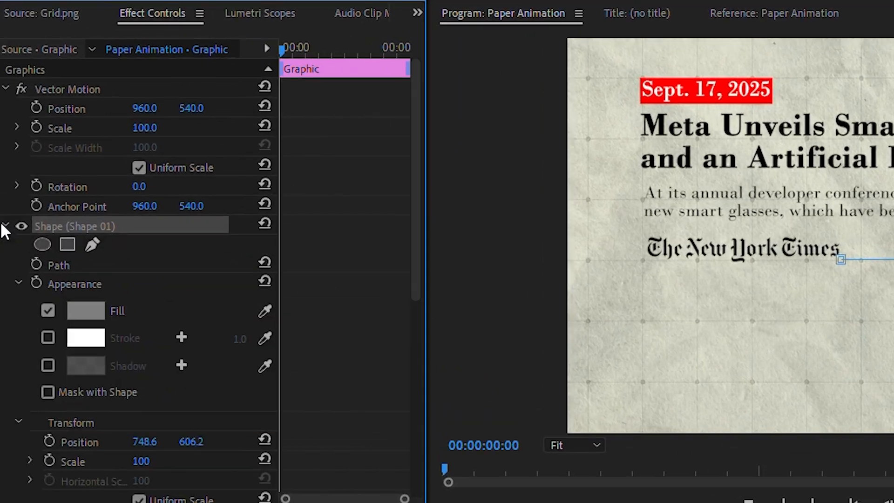
left_click(48, 337)
left_click(47, 310)
left_click(86, 338)
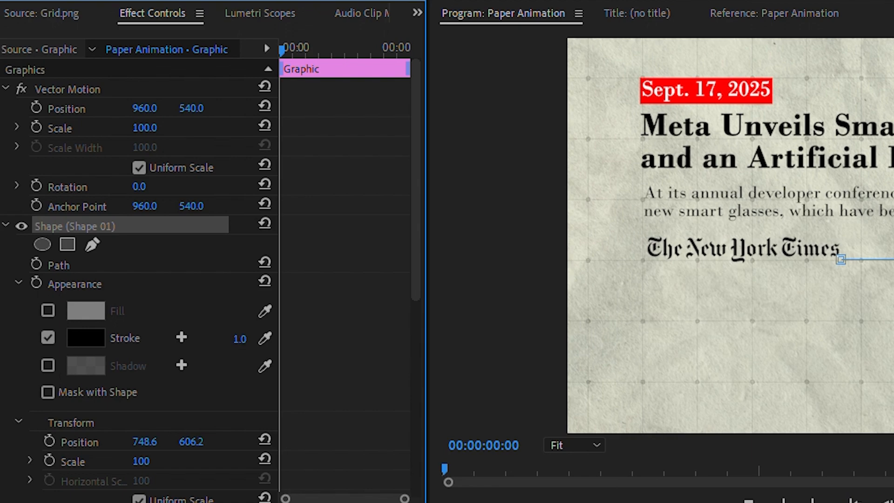
left_click(239, 338)
type("5")
key("Return")
left_click(698, 475)
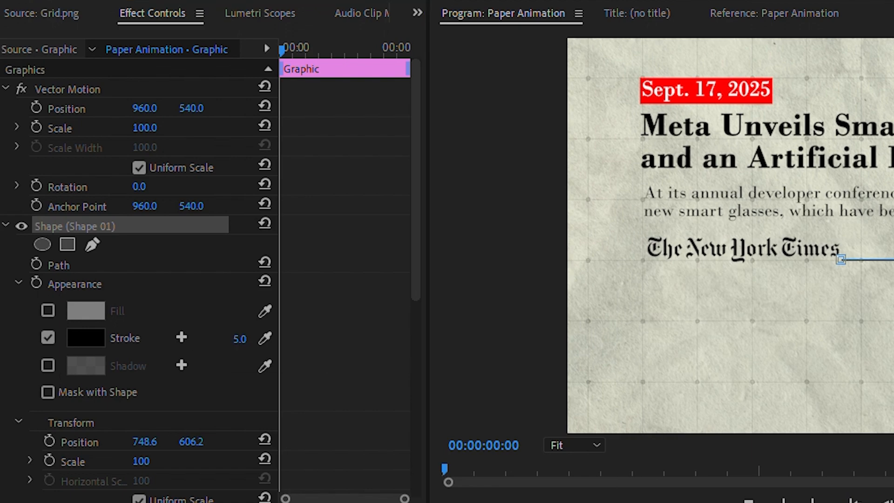
Step: Add zuck.png on a new top track and set its position to 1135, 730 so it stands on the frame's lower edge
left_click_drag(186, 364, 392, 346)
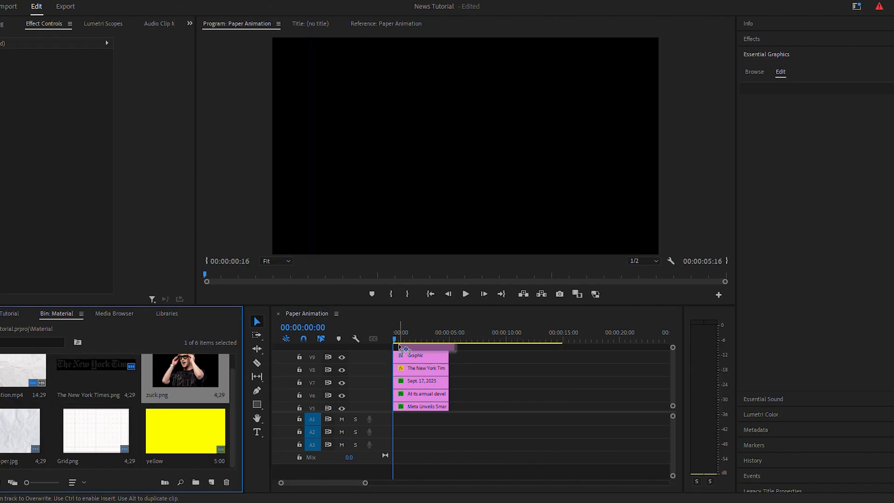
scroll(672, 386, "up", 5)
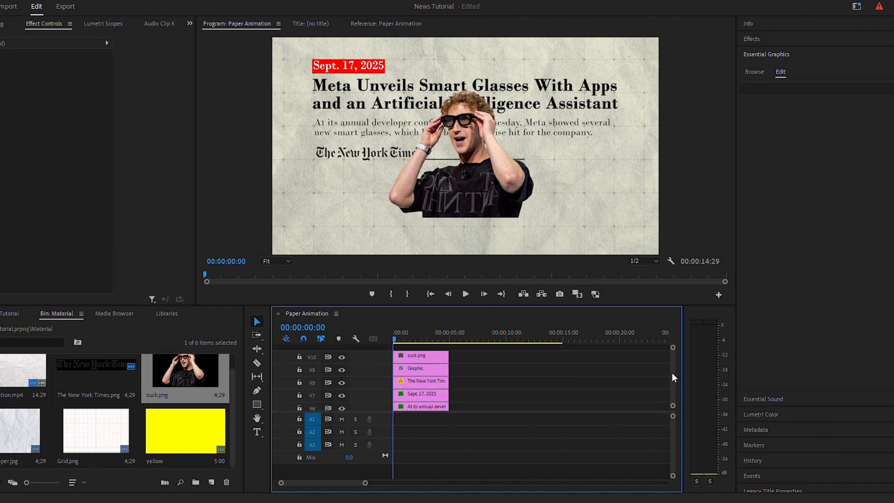
left_click(420, 355)
left_click_drag(68, 76, 124, 76)
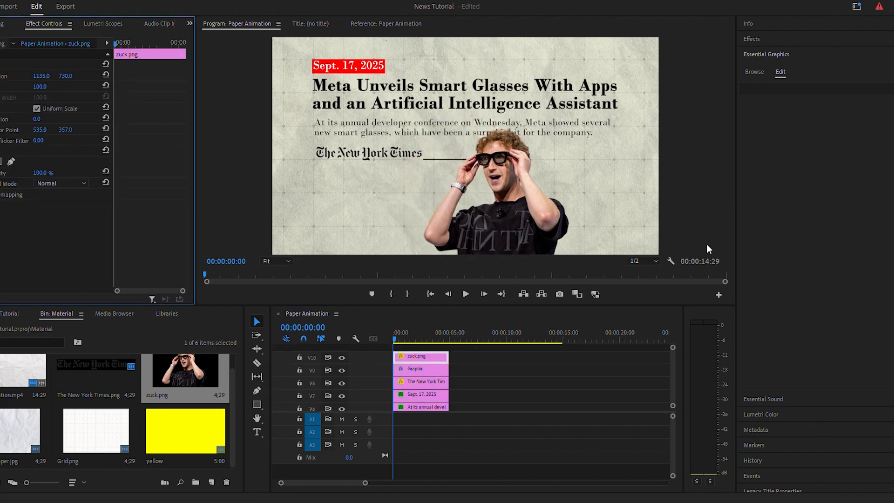
Step: Find the Tint effect and apply it to the zuck.png clip
left_click(757, 39)
left_click(764, 51)
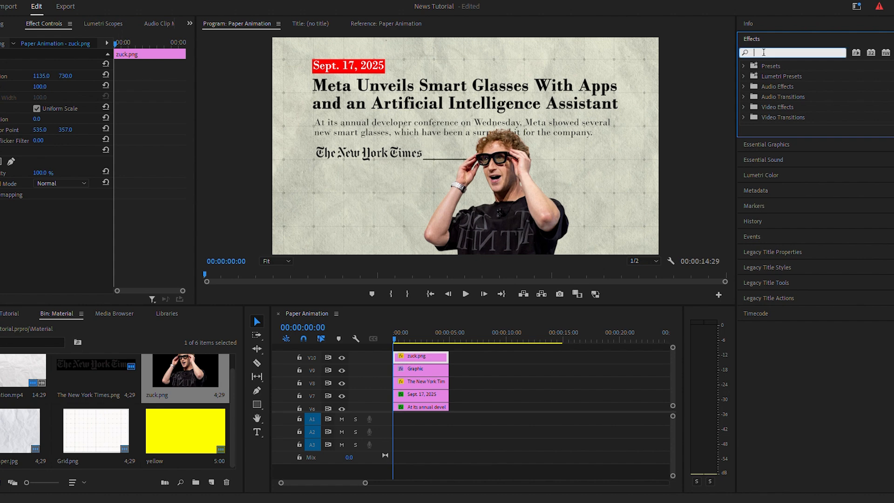
type("tint")
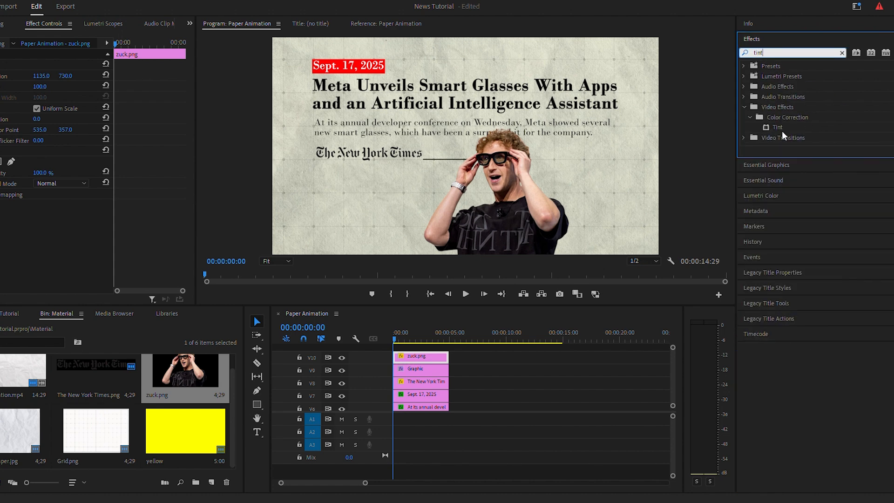
double_click(783, 132)
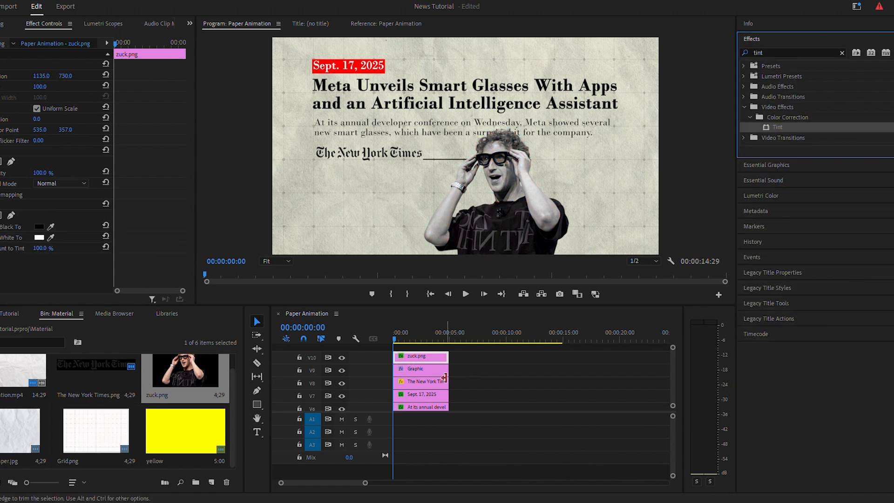
Step: Find the Drop Shadow effect and apply it to the zuck.png clip
left_click(767, 53)
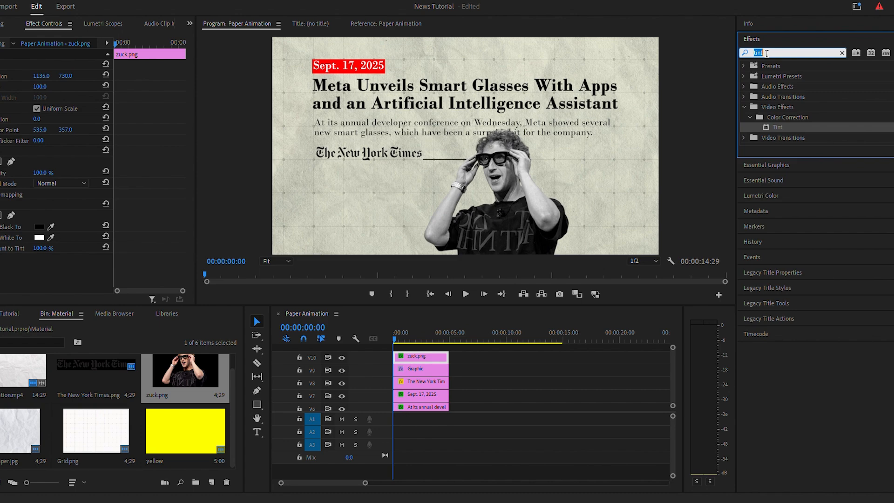
type("drop shad")
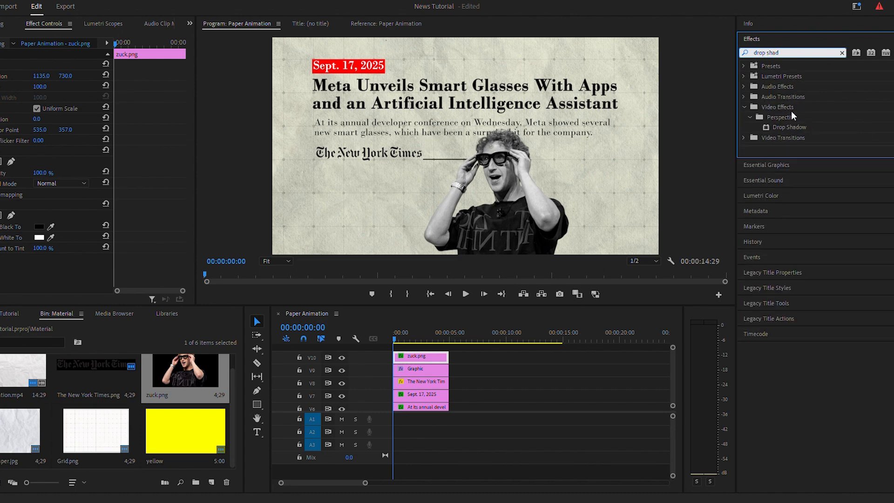
double_click(794, 128)
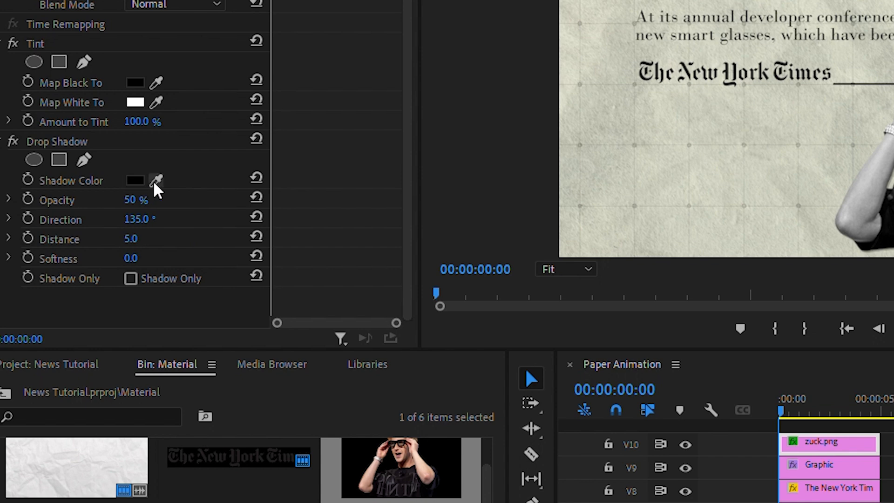
Step: Set the drop shadow's colour to red, opacity to 100%, direction to 95° and distance to 10
left_click(155, 183)
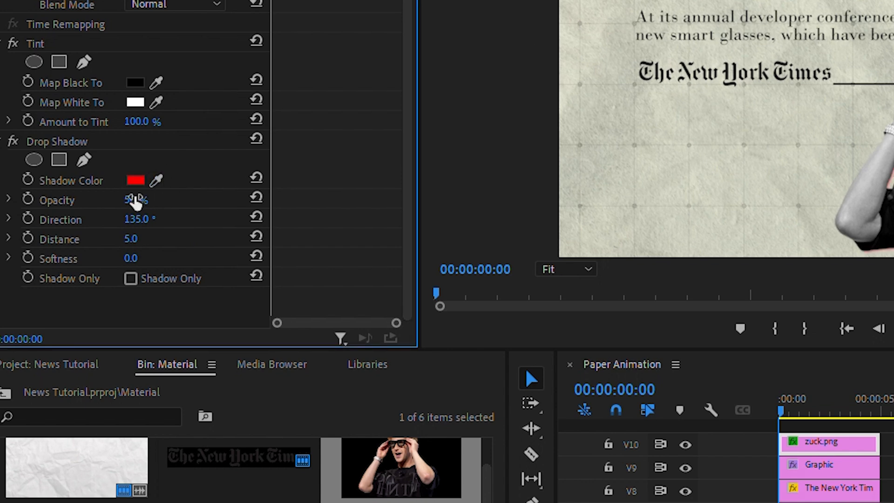
left_click_drag(135, 200, 151, 200)
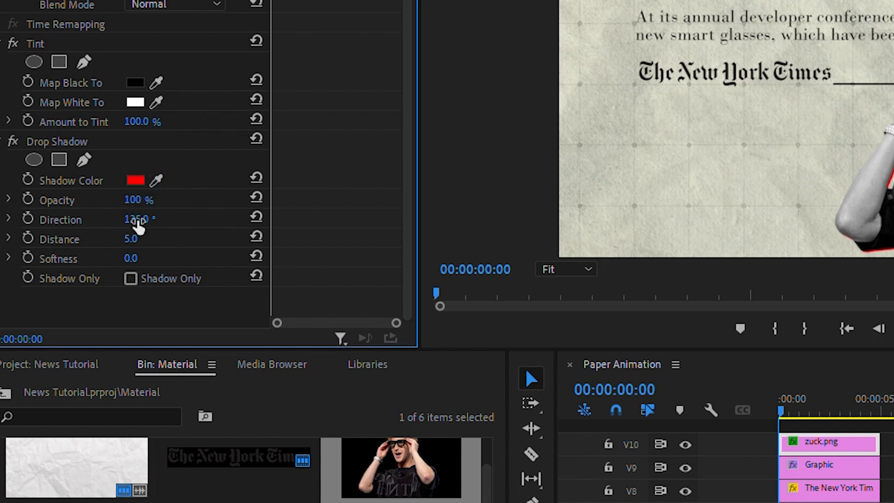
left_click(144, 217)
type("95")
key("Return")
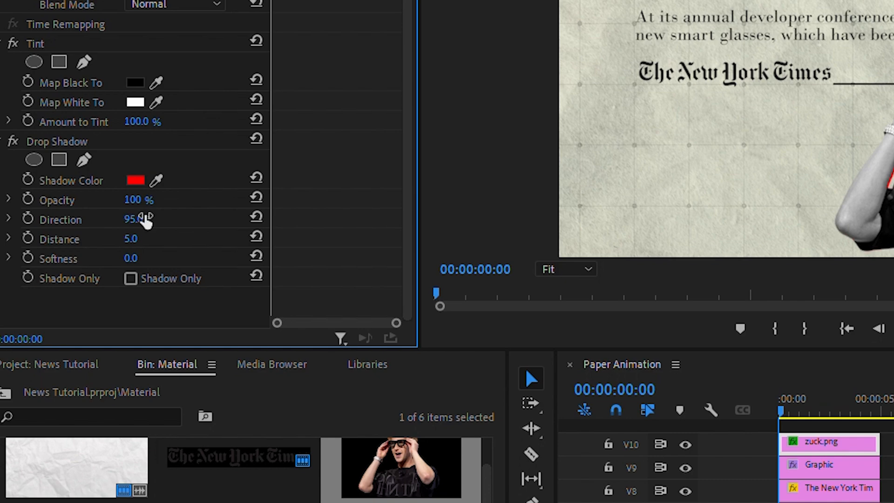
left_click(135, 239)
type("10")
key("Return")
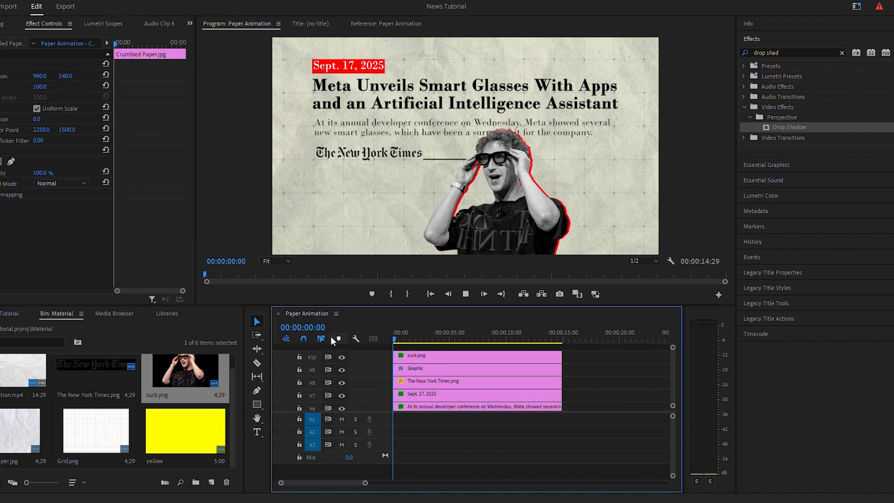
key("space")
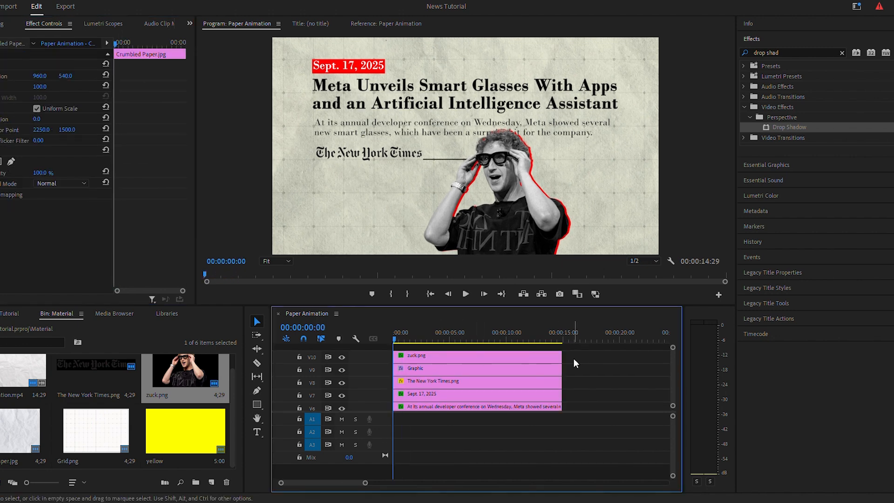
Step: Keyframe the Sept. 17, 2025 label's Vector Motion position so it starts off-frame at X 397 and slides to its current place
scroll(674, 363, "down", 2)
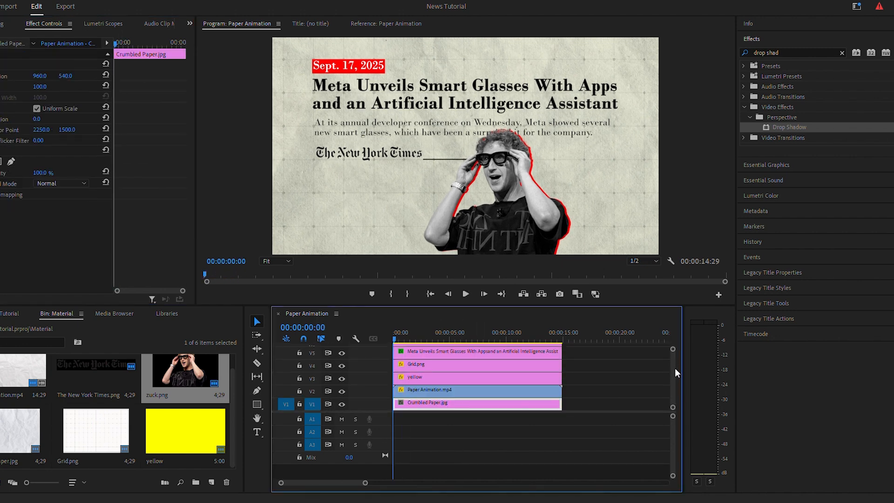
scroll(675, 364, "up", 2)
left_click(442, 391)
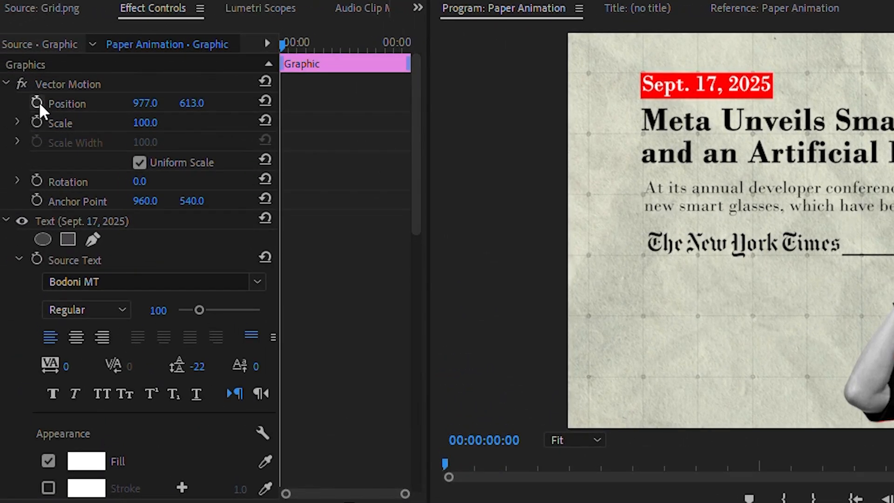
left_click(37, 102)
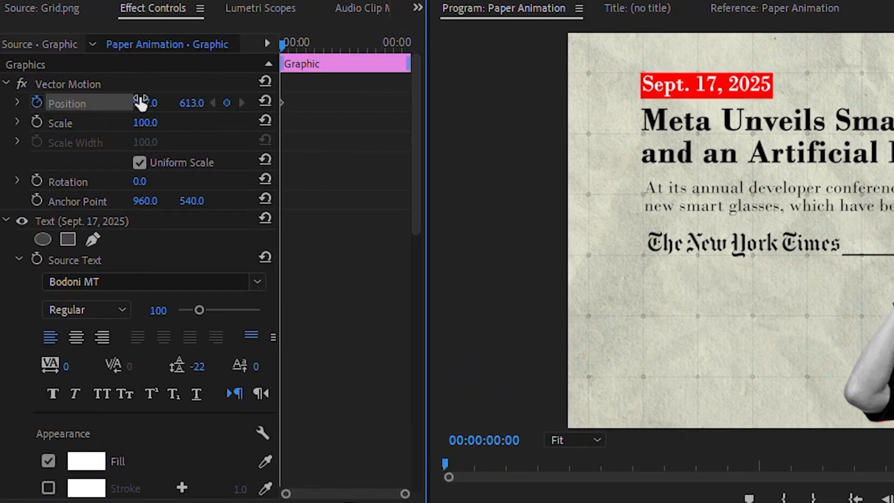
left_click_drag(283, 103, 301, 104)
left_click_drag(145, 102, 246, 133)
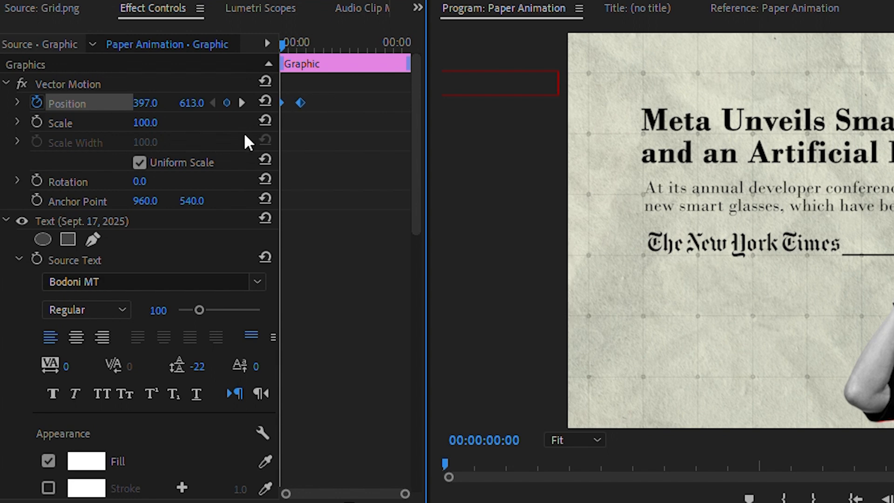
Step: Ease the date label's position keyframes, reshape the velocity curve for a fast start and slow finish, and preview the slide-in
right_click(301, 102)
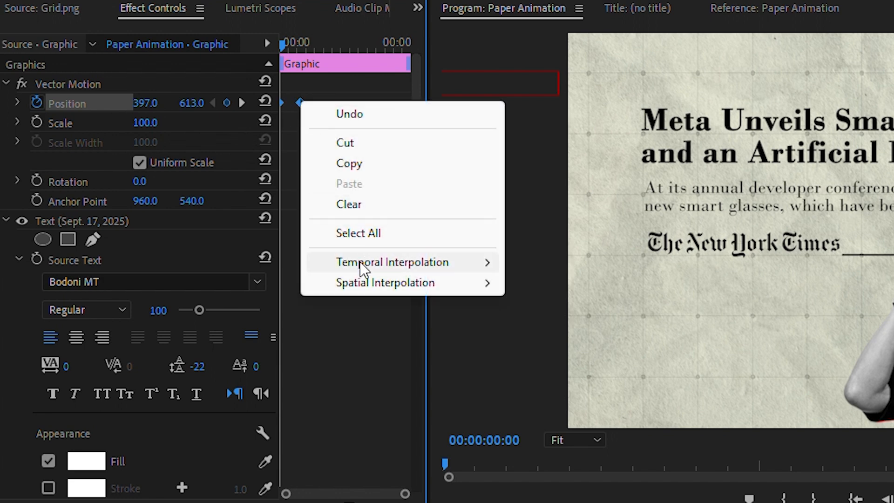
mouse_move(456, 268)
left_click(554, 372)
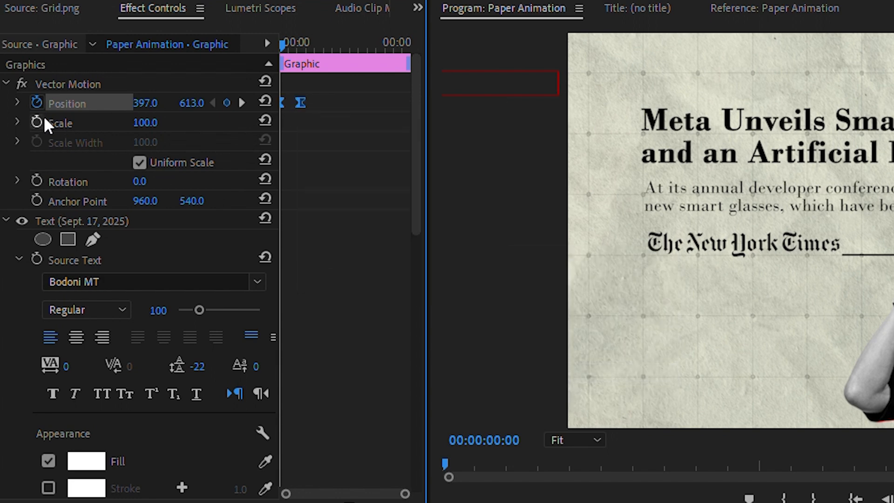
left_click(16, 102)
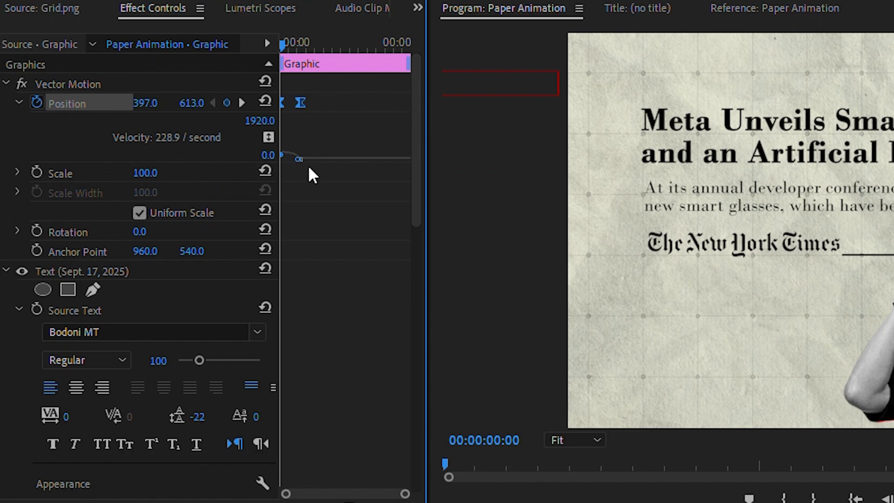
left_click_drag(292, 160, 289, 159)
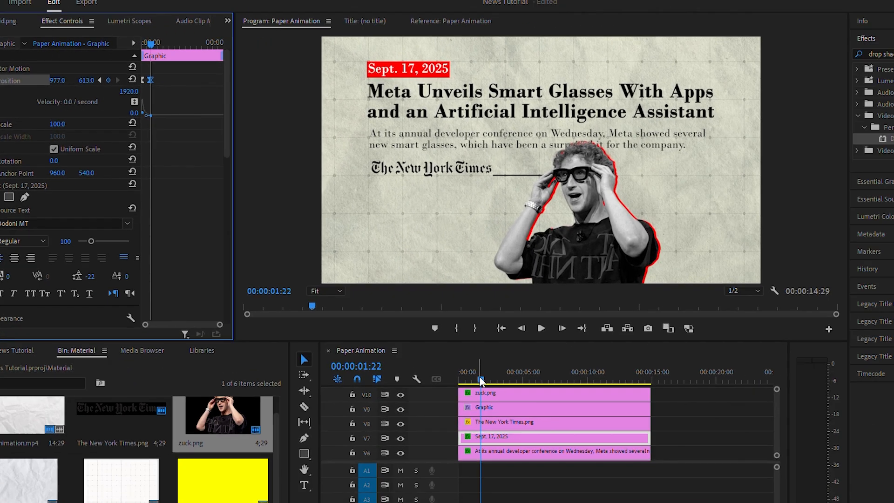
key("Home")
key("space")
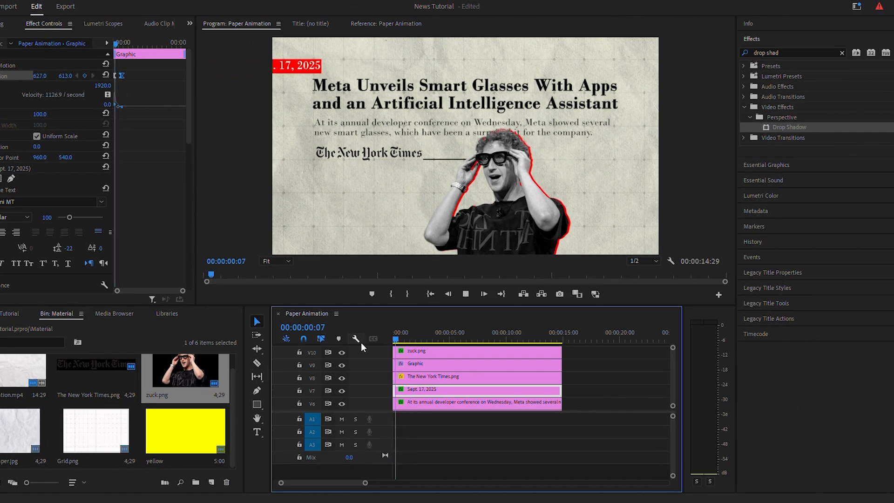
key("space")
Step: Find the Crop effect and apply it to the Meta Unveils Smart Glasses headline clip
scroll(676, 368, "down", 3)
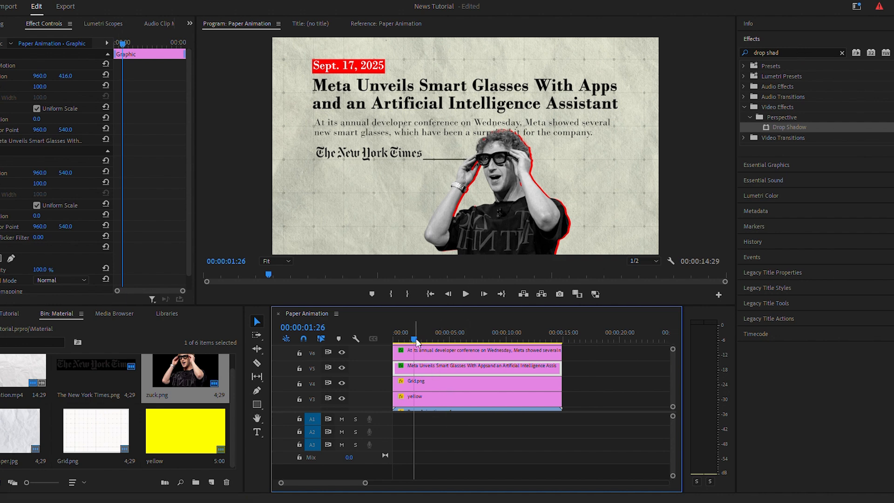
left_click(776, 51)
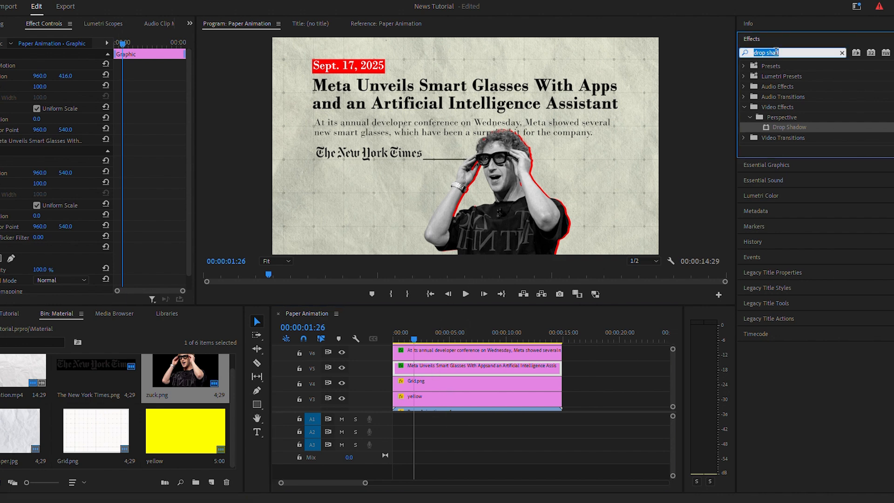
type("crop")
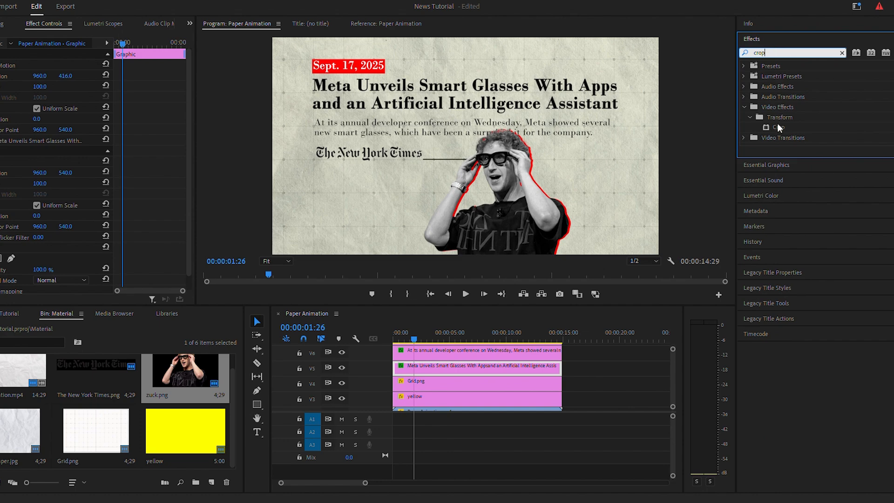
double_click(778, 127)
Step: Keyframe the headline's Crop Right value from 100% at 00:00:00:00 to 0% at 00:00:01:26
left_click(9, 217)
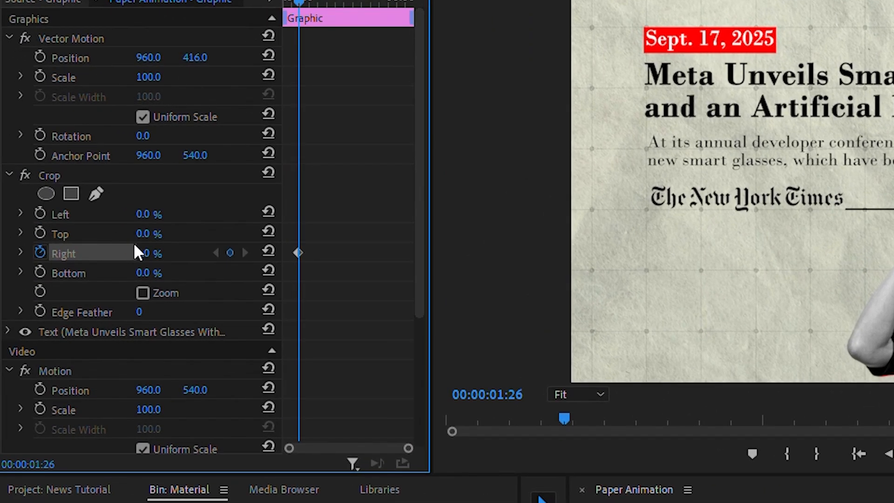
left_click_drag(311, 2, 285, 2)
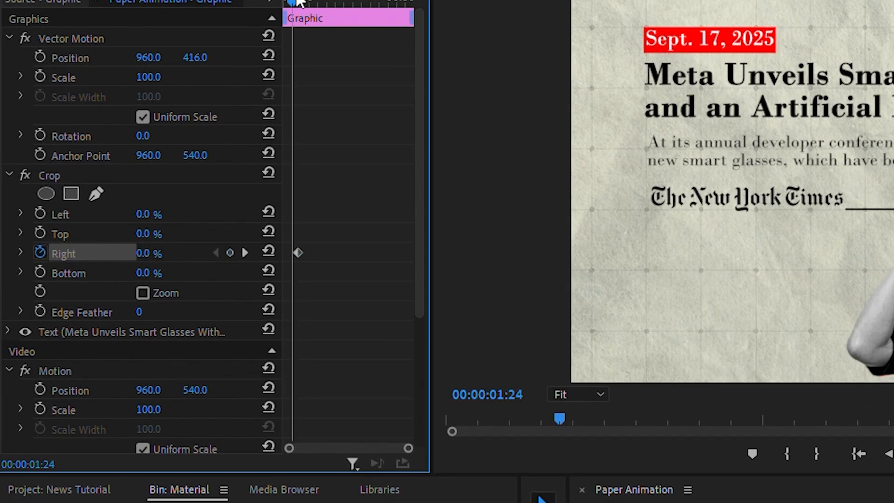
left_click_drag(149, 254, 195, 254)
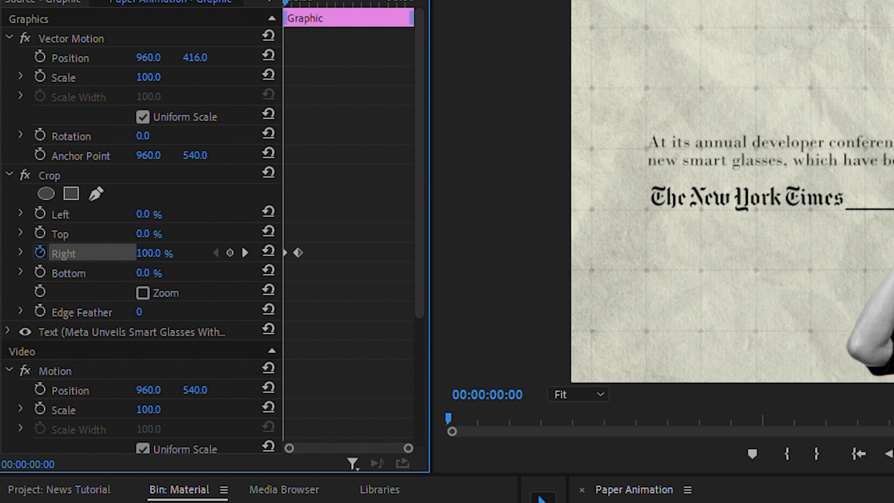
Step: Ease both Crop Right keyframes, stretch the end of the velocity curve for a gradual slowdown, and preview the headline reveal
left_click_drag(339, 238, 228, 288)
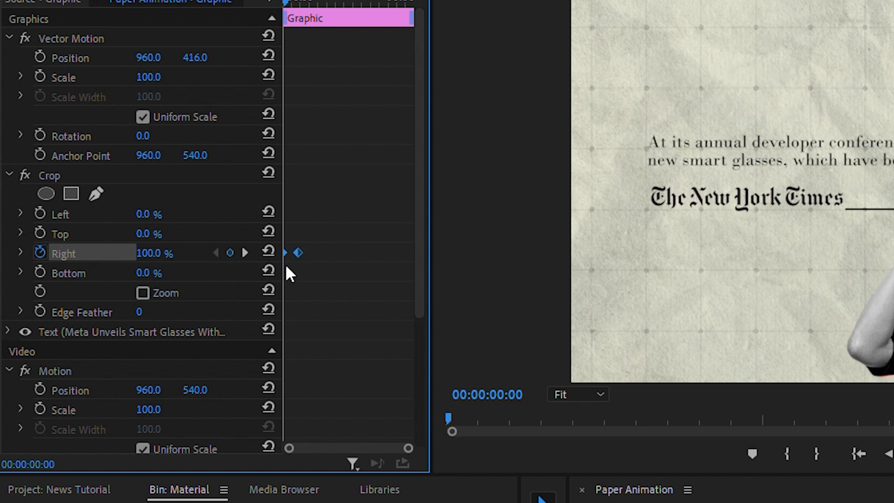
right_click(297, 256)
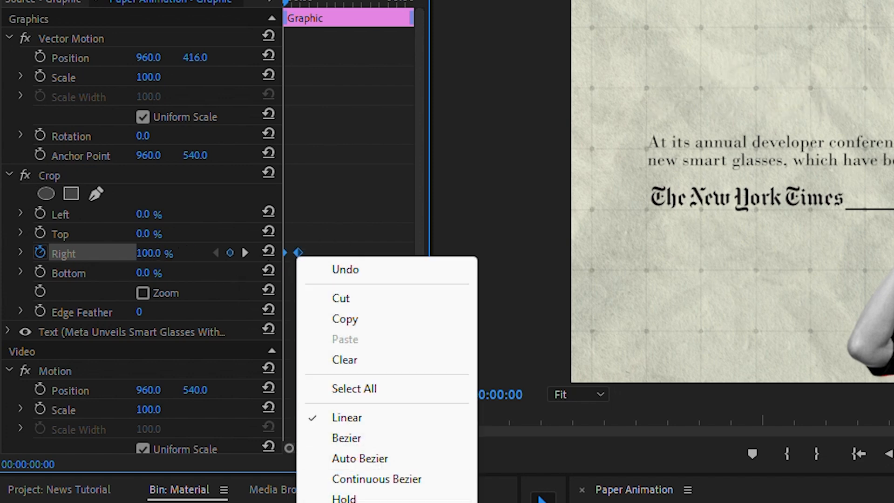
left_click(336, 502)
left_click(20, 254)
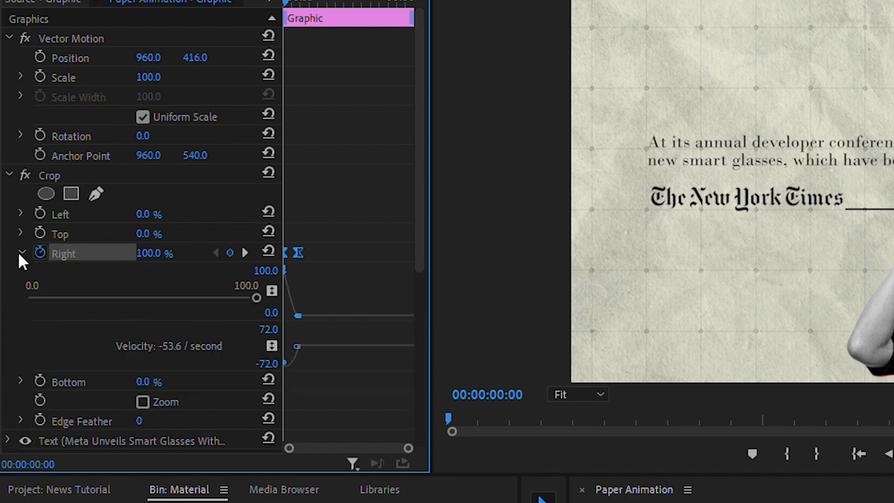
left_click_drag(293, 347, 363, 345)
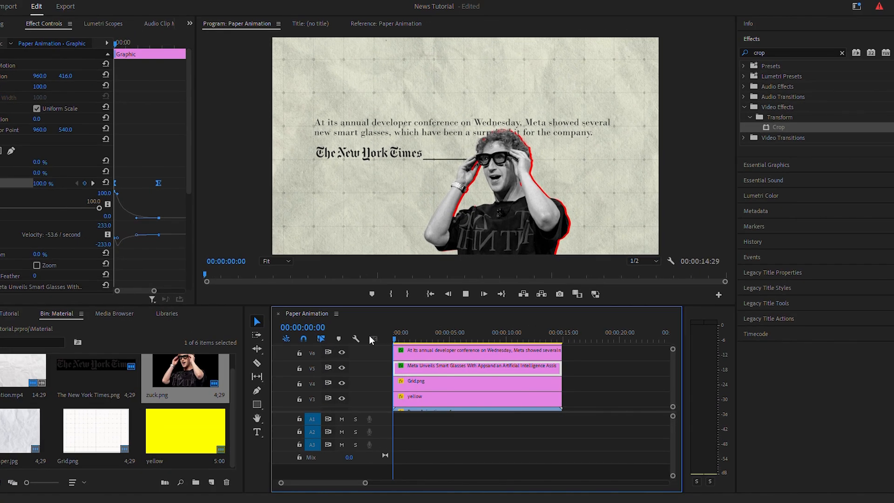
key("space")
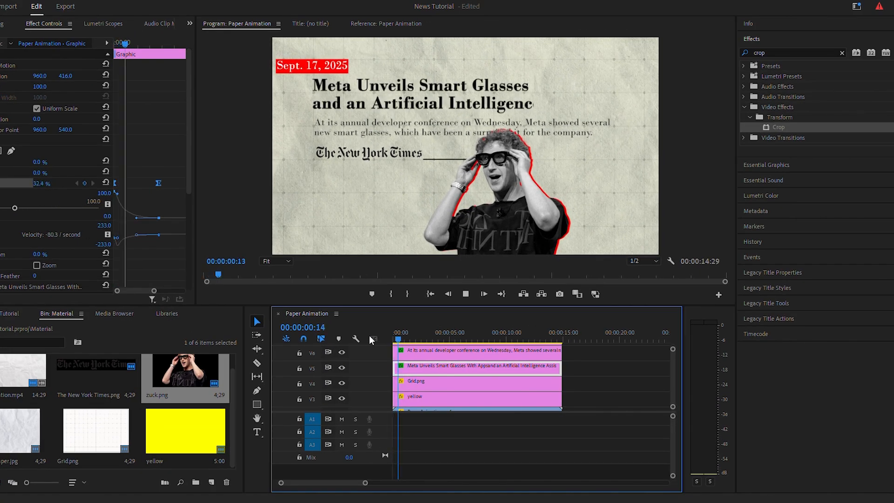
Step: Keyframe the article summary's Vector Motion position from Y 459 at 00:00:00:00 up to Y 417 at 00:00:01:26
left_click(437, 351)
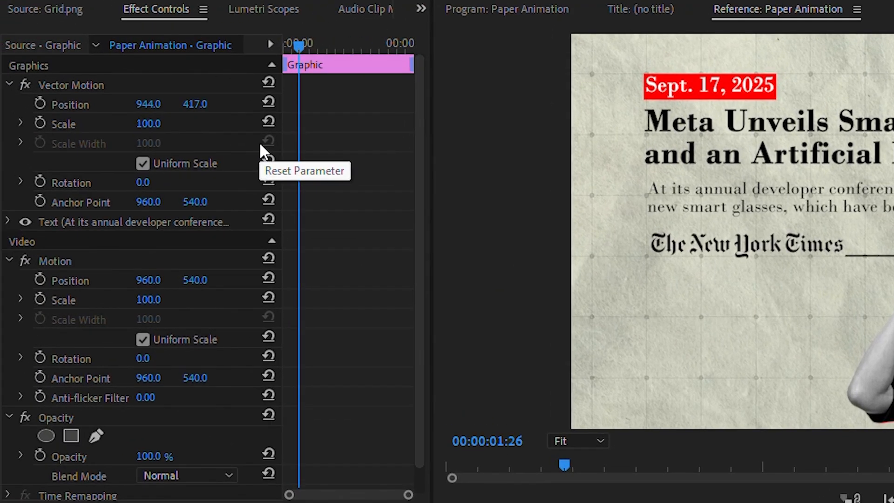
left_click(40, 103)
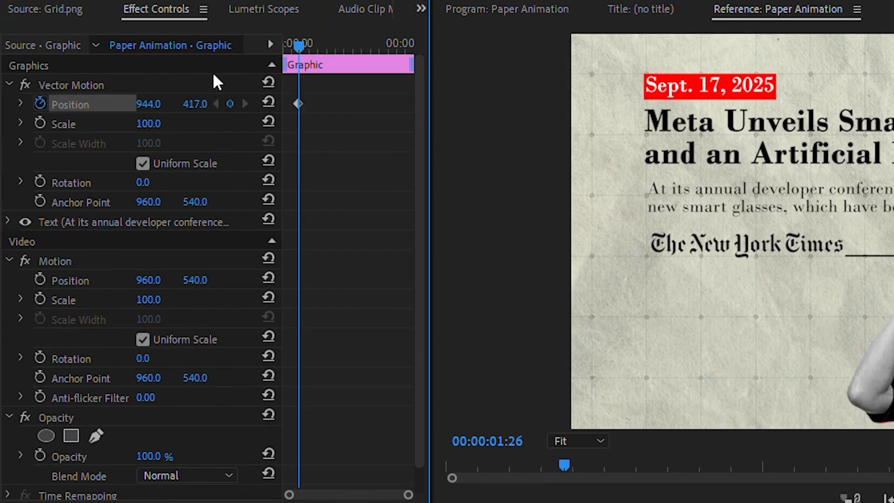
left_click(287, 43)
left_click_drag(195, 104, 214, 104)
Step: Keyframe the article summary's opacity from 0% at the start to 100% at 00:00:01:26, aligned with its position keyframes
left_click(40, 456)
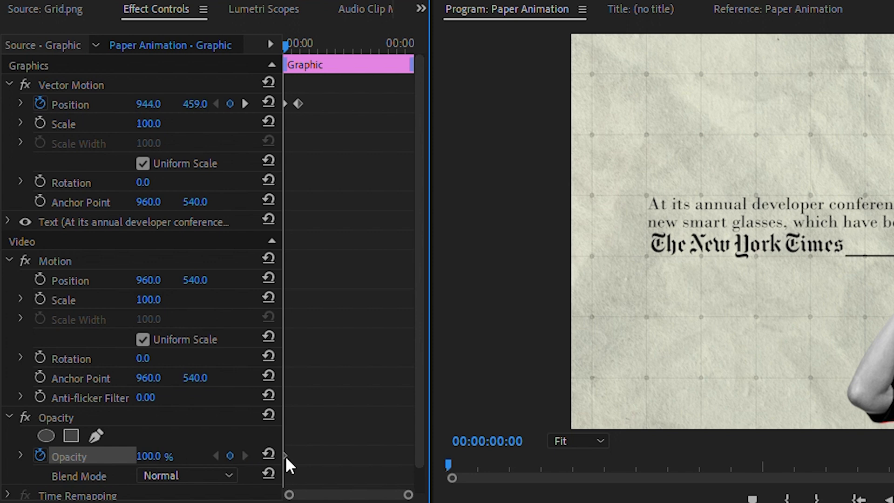
left_click_drag(285, 456, 292, 456)
left_click_drag(152, 456, 95, 457)
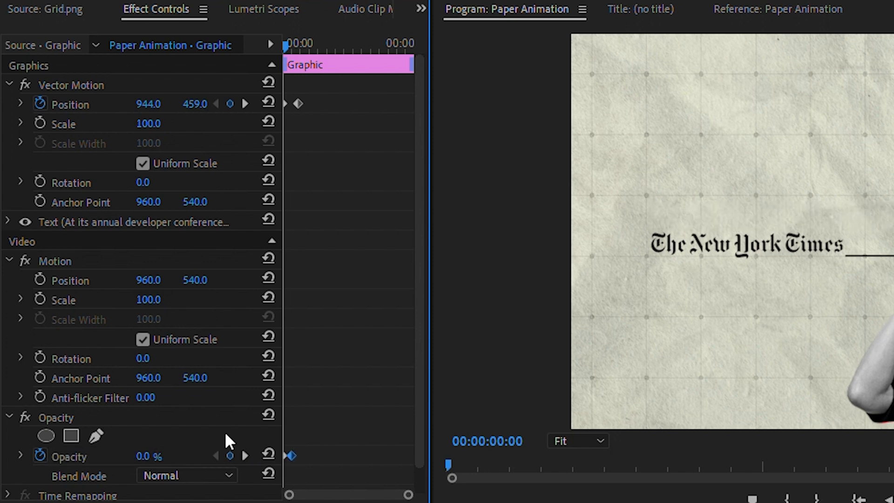
left_click(245, 103)
left_click_drag(297, 461, 298, 460)
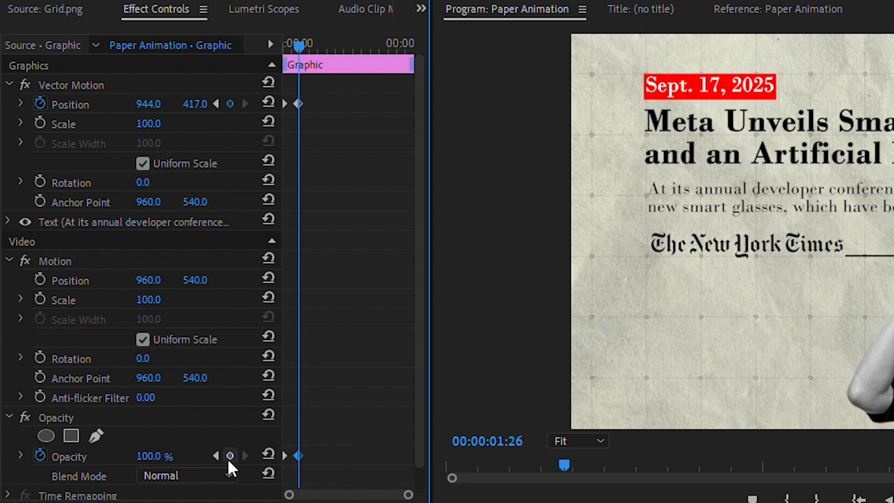
Step: Ease the article summary's keyframes and reshape the position velocity curve so the upward move slows towards its end
key("shift+Left")
key("shift+Left")
key("shift+Left")
left_click(312, 287)
right_click(298, 104)
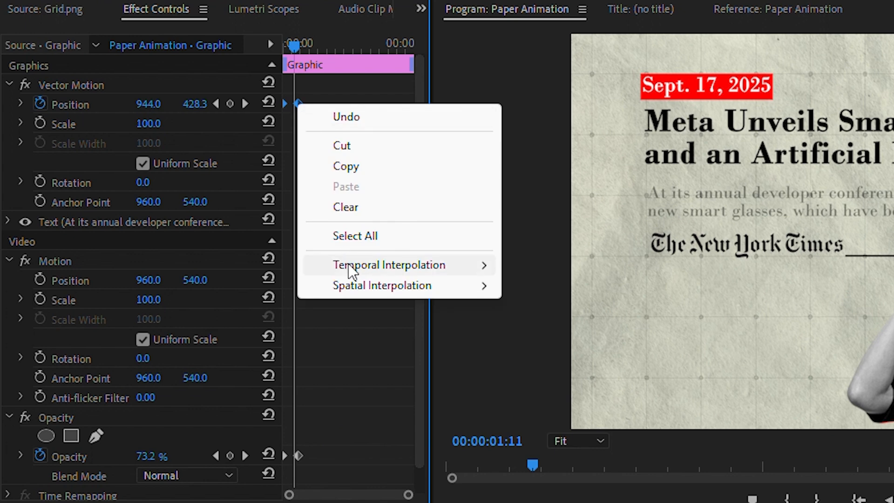
mouse_move(349, 264)
left_click(560, 378)
left_click(21, 103)
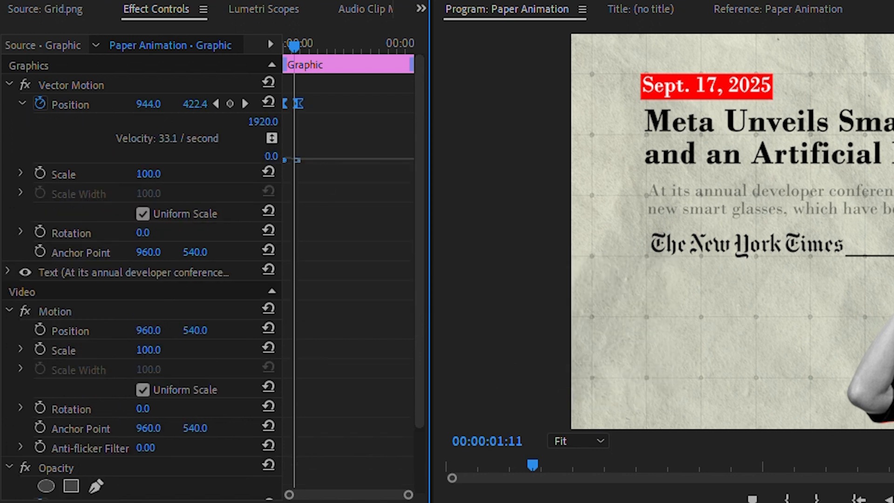
left_click_drag(409, 495, 356, 495)
left_click_drag(350, 161, 320, 169)
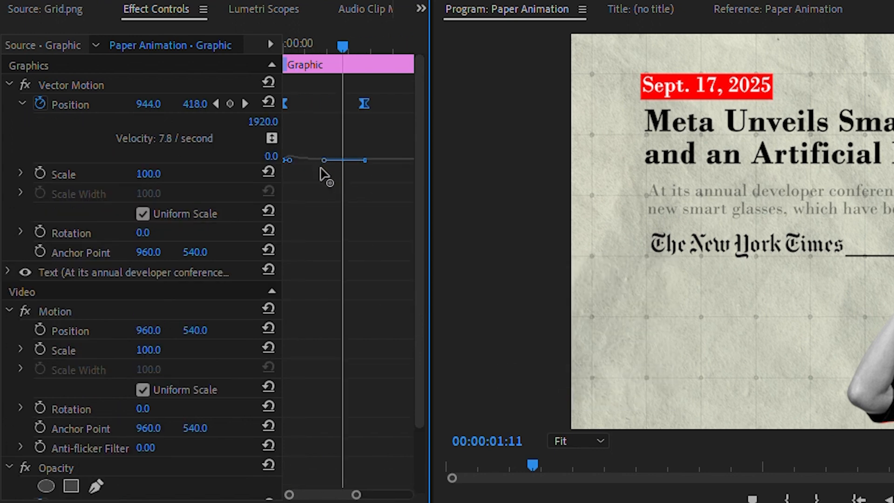
Step: Reshape the article summary's opacity velocity curve to slow towards the last keyframe, and preview the animation from the start
scroll(316, 174, "down", 3)
left_click(22, 430)
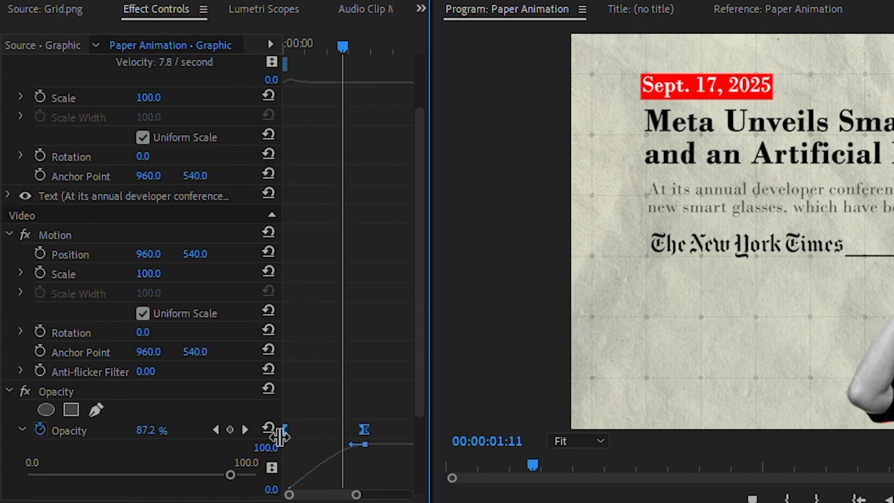
scroll(311, 448, "down", 4)
left_click_drag(351, 416, 304, 418)
left_click_drag(660, 478, 607, 478)
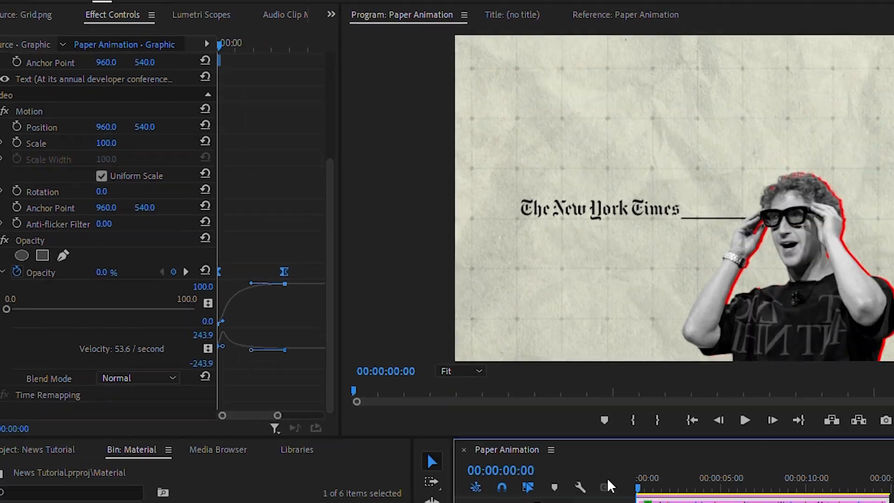
key("space")
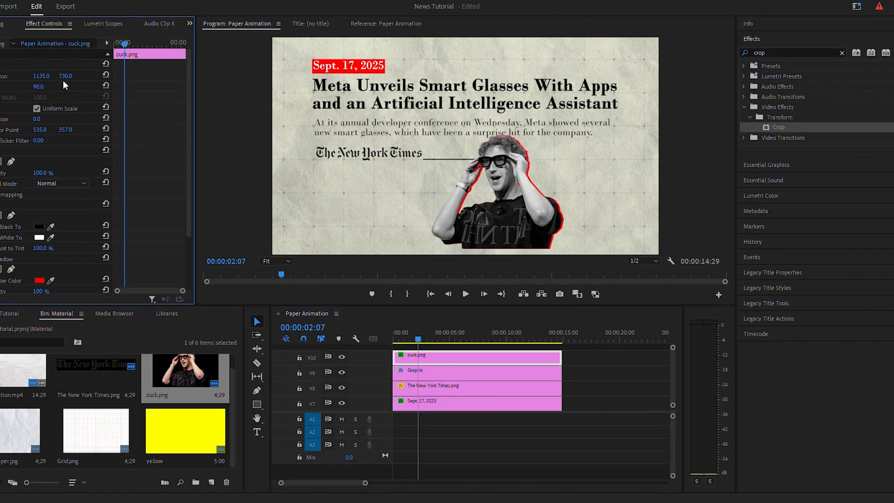
Step: Scale the zuck.png cutout to 90 and set its position to 1157, 772
mouse_move(64, 78)
left_mouse_down()
mouse_move(87, 78)
mouse_move(53, 76)
left_mouse_up()
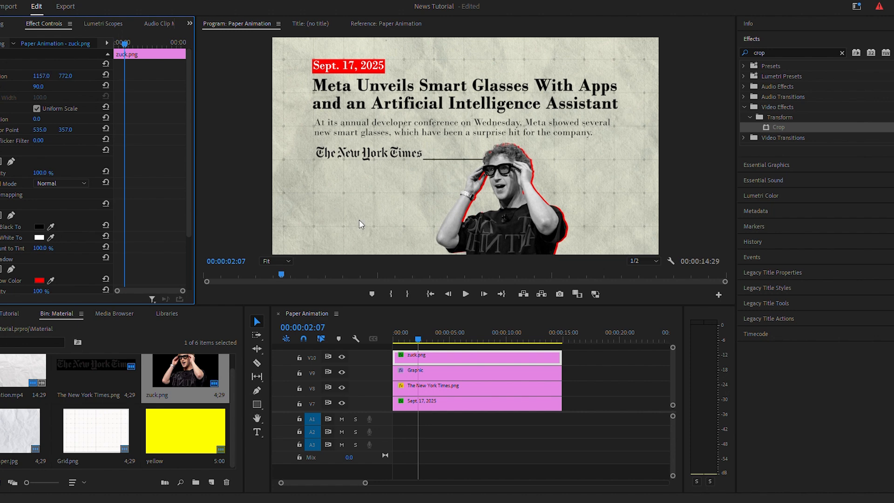
Step: Copy the keyframed Crop effect from the headline clip and paste it onto the line's Graphic clip on track V9
left_click(480, 362)
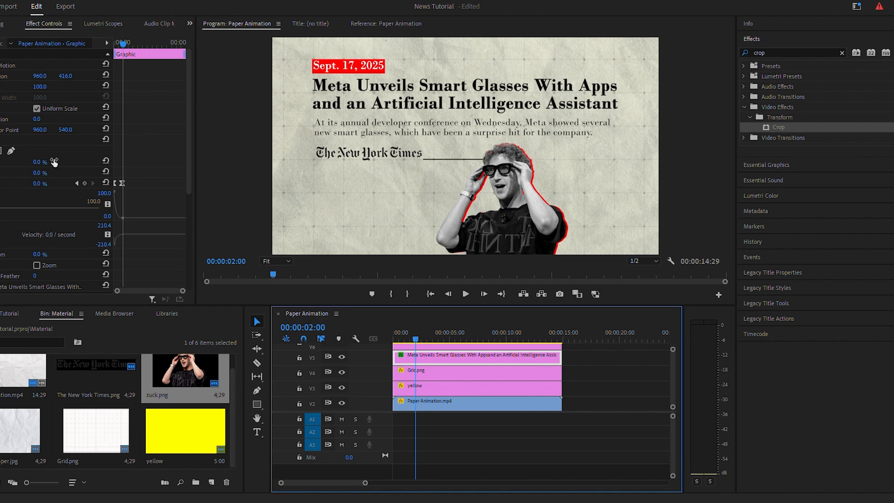
left_click(33, 139)
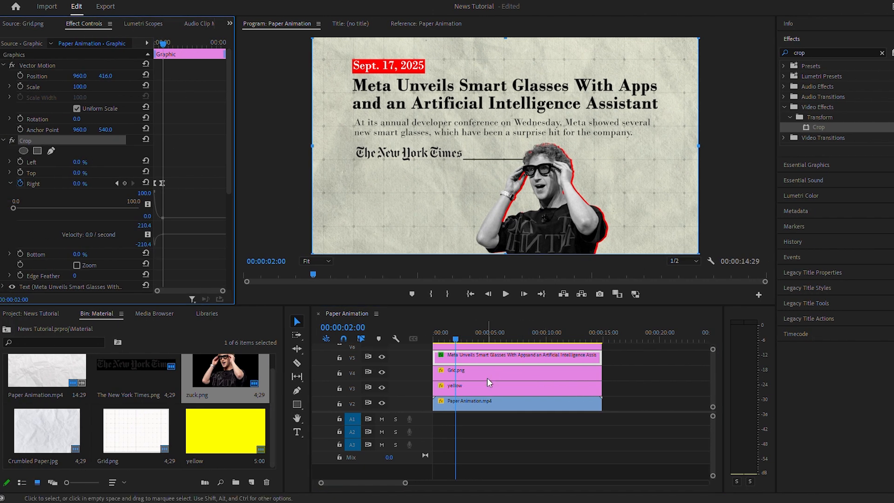
left_click(510, 373)
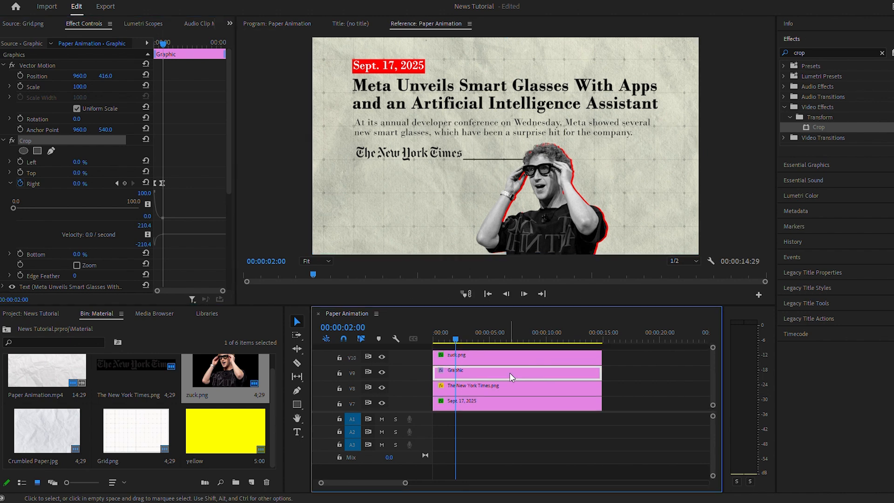
key("ctrl+v")
Step: Copy the keyframed Opacity effect from the article summary clip and select The New York Times.png clip on track V8
left_click(476, 408)
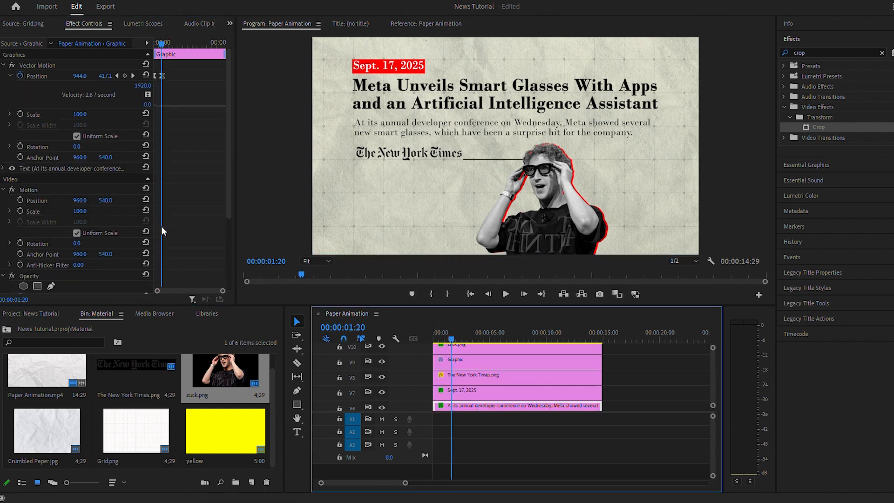
scroll(41, 186, "down", 5)
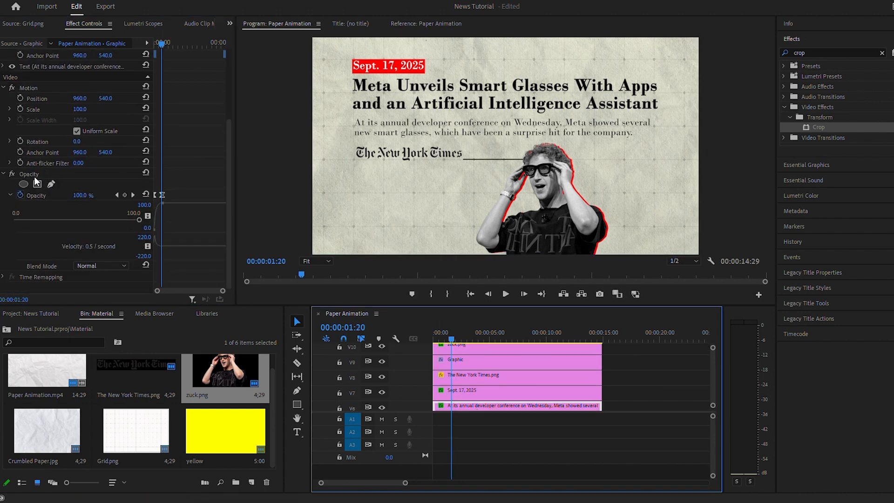
left_click(34, 174)
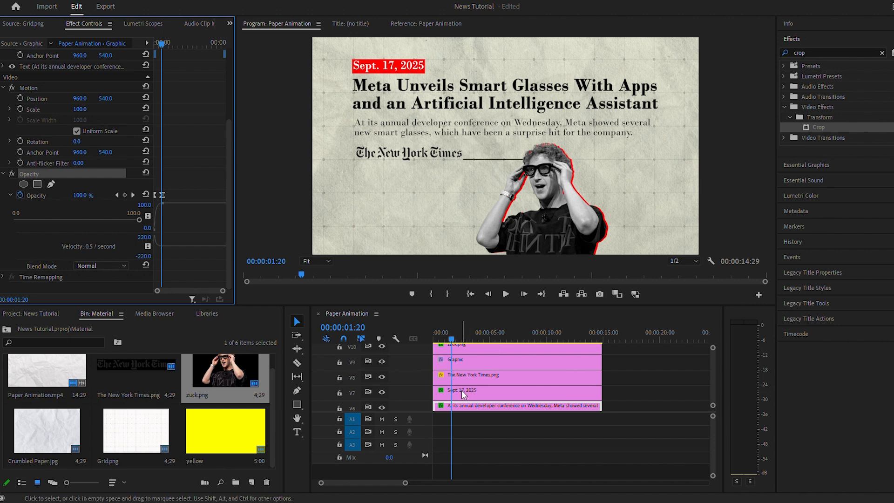
left_click(473, 374)
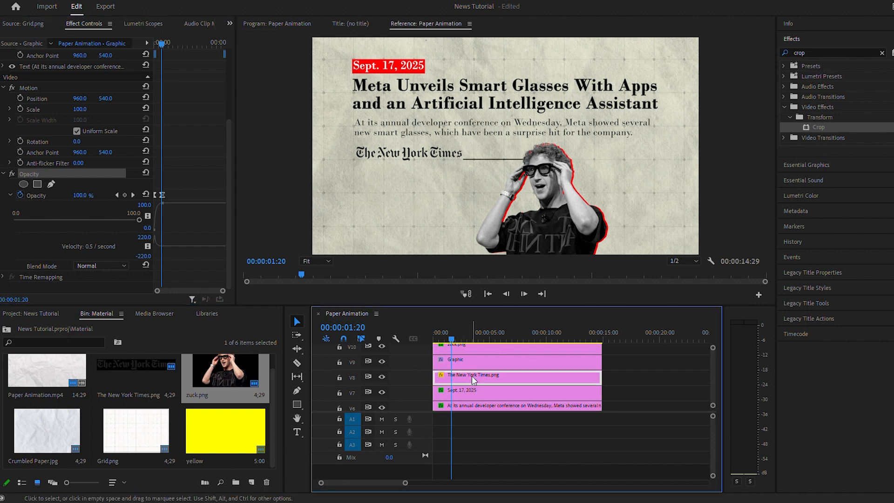
key("Right")
key("Right")
key("Right")
key("Right")
key("Right")
key("Right")
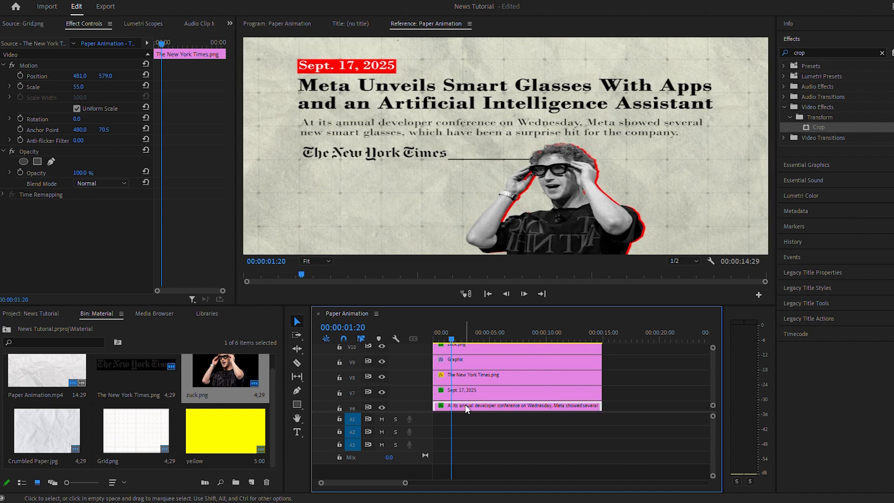
Step: Keyframe the logo's position so it rises into its current place from 481, 653 at the sequence start
left_click(20, 76)
left_click_drag(163, 44, 140, 52)
left_click_drag(105, 76, 113, 76)
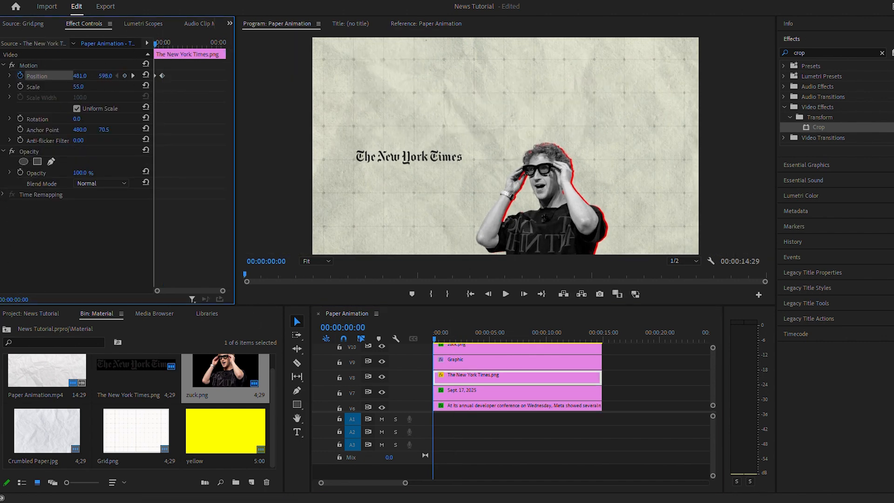
left_click_drag(114, 76, 140, 75)
Step: Ease the logo's position keyframes with the copied opacity animation pasted in, and preview the sequence from the start
right_click(162, 75)
mouse_move(212, 163)
left_click(299, 224)
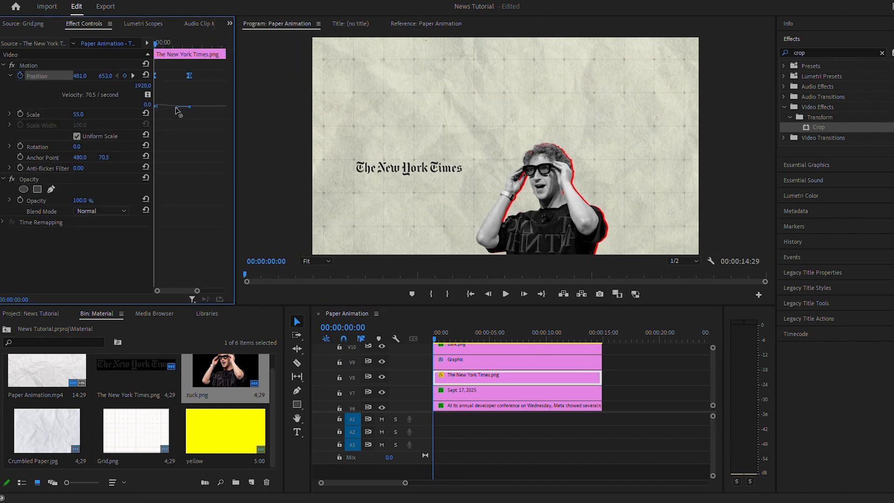
left_click(177, 110)
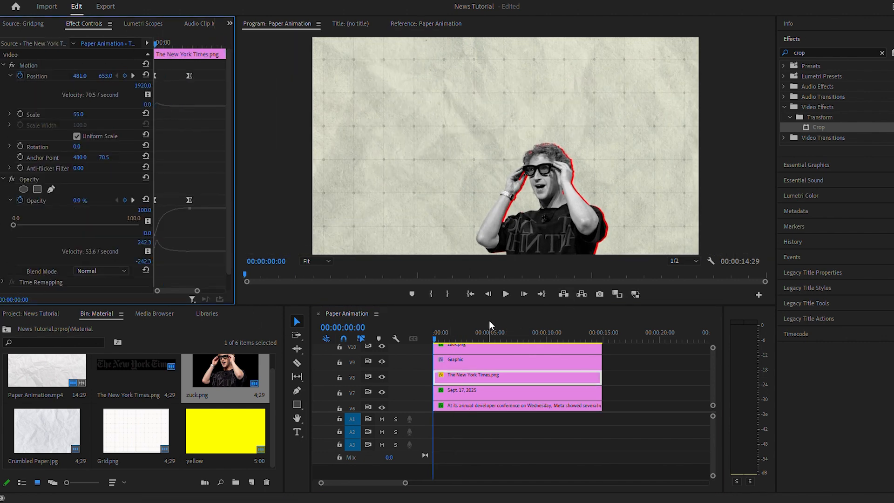
left_click_drag(439, 329, 393, 342)
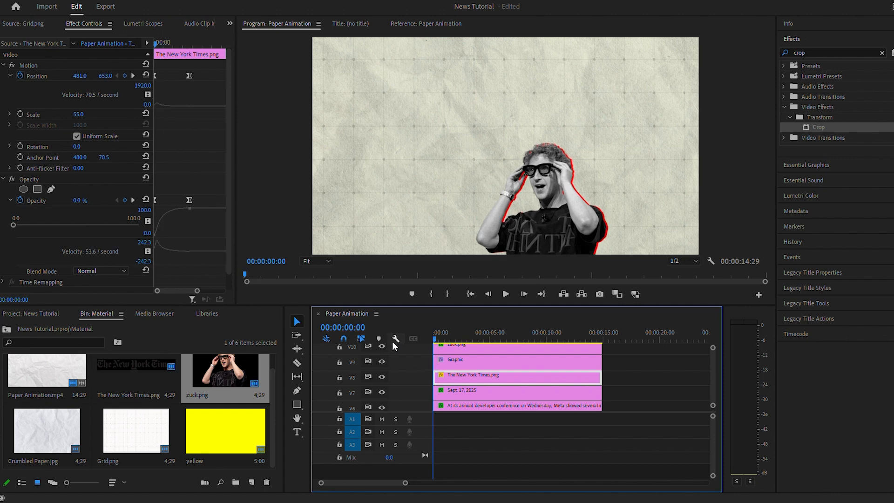
key("space")
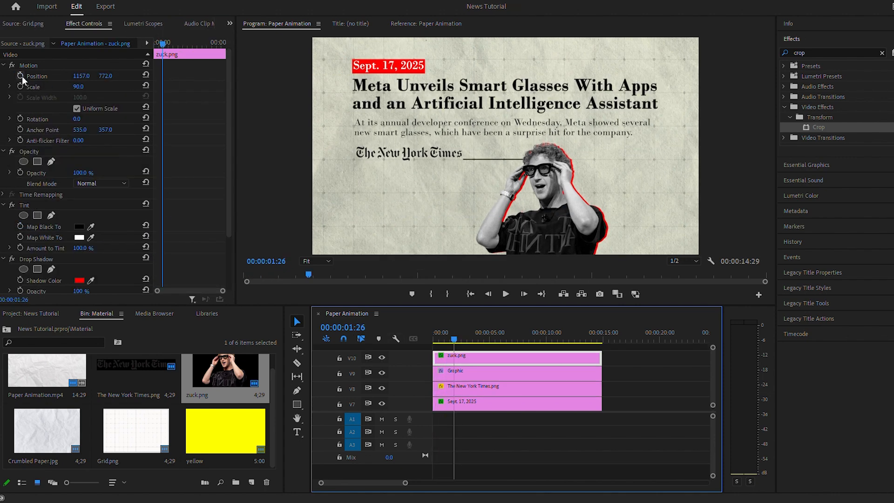
Step: Keyframe the zuck.png cutout's position from 1157, 1402 at the sequence start to 1157, 772 at 00:00:01:26
left_click(20, 75)
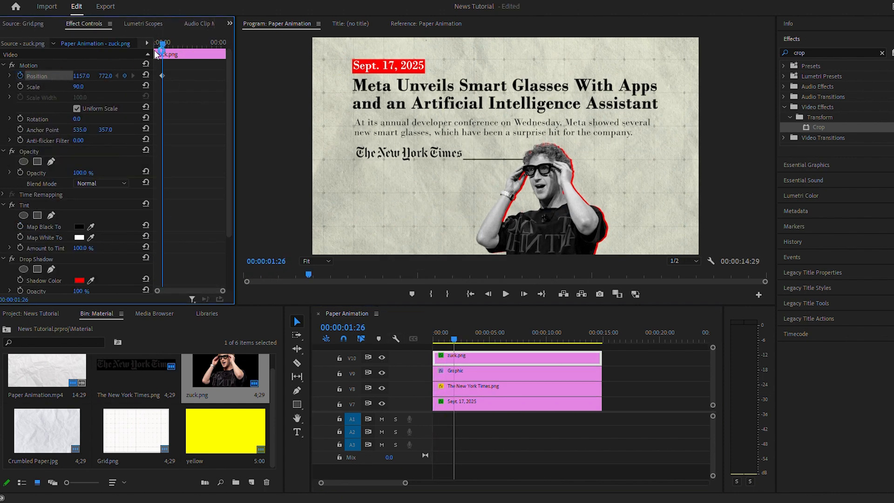
left_click_drag(162, 45, 155, 45)
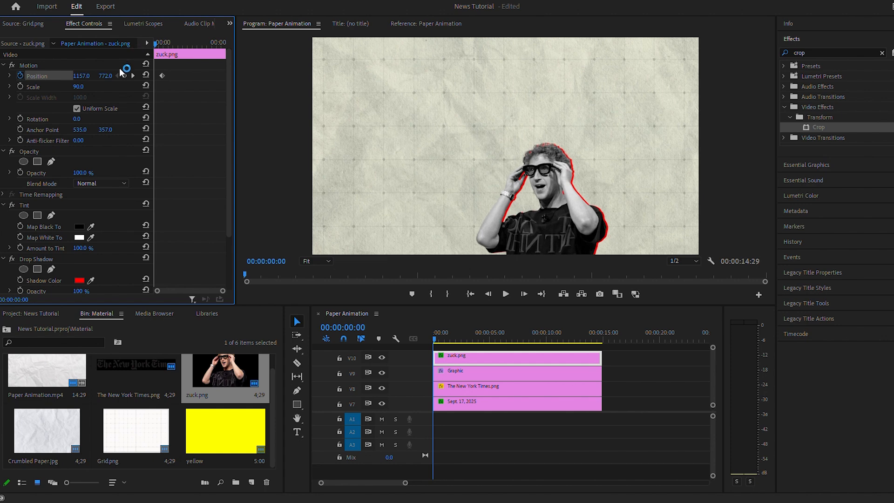
left_click_drag(103, 81, 261, 81)
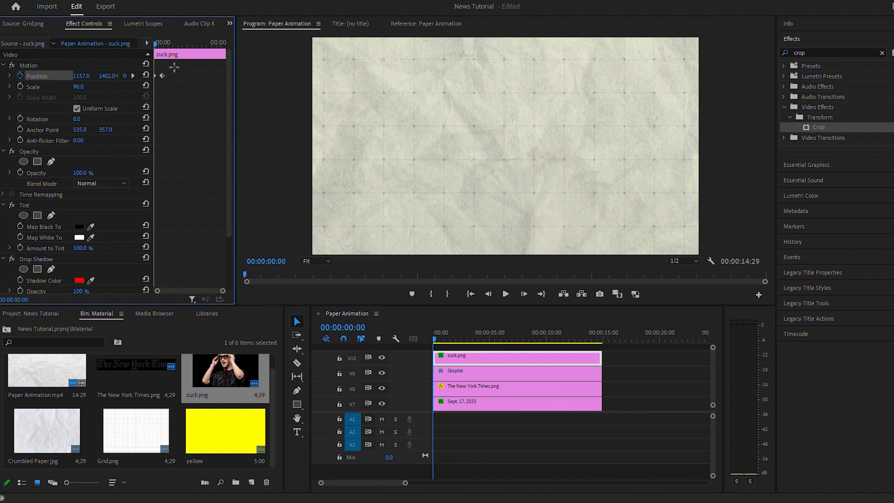
Step: Ease the cutout's position keyframes, shaping the velocity to slow towards the end, and preview the animation from the start
left_click_drag(174, 67, 156, 84)
right_click(162, 76)
mouse_move(201, 166)
left_click(293, 222)
left_click(9, 76)
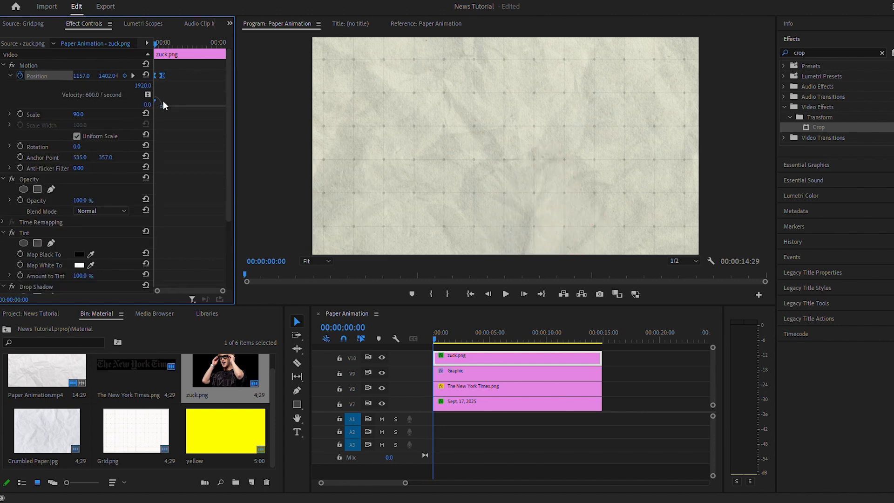
left_click_drag(446, 333, 421, 337)
key("space")
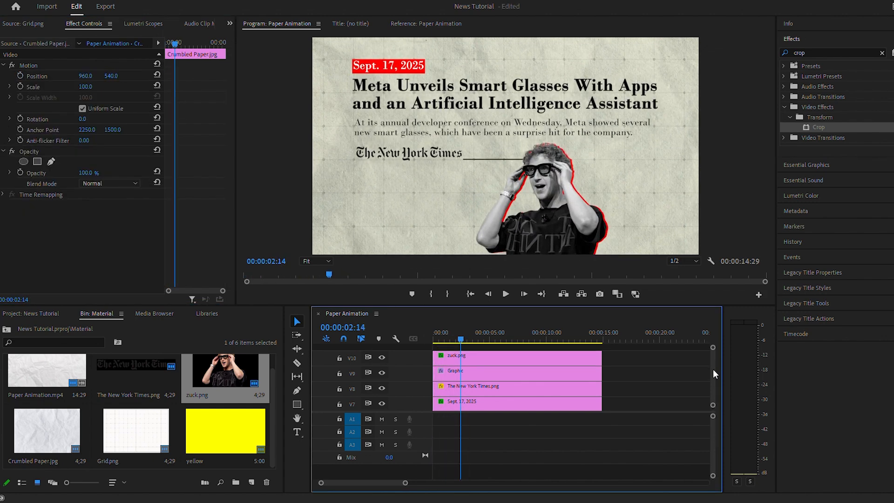
Step: Draw a rectangle covering the first line of the headline as a new graphic with no clip selected
left_click_drag(714, 369, 713, 363)
left_click(566, 461)
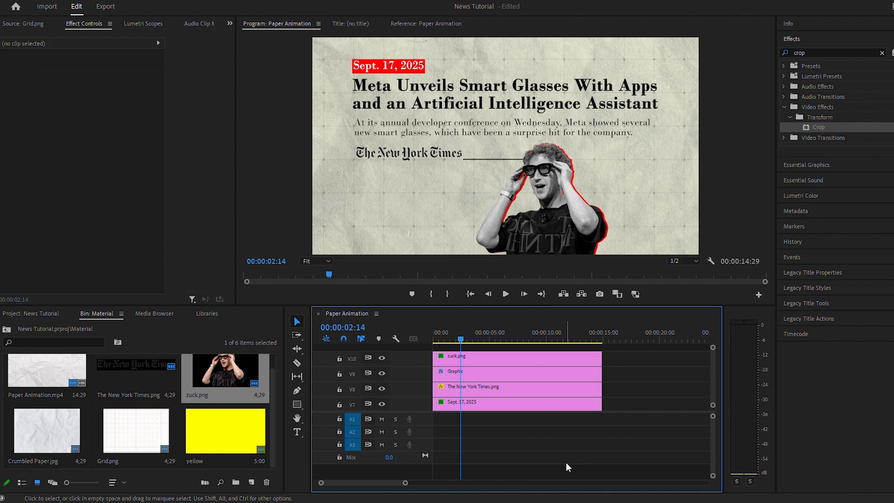
left_click(297, 405)
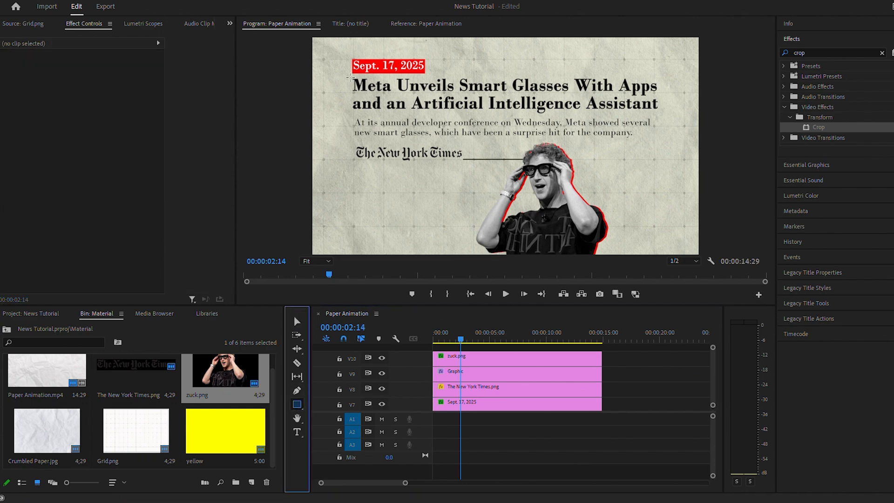
left_click_drag(351, 77, 663, 99)
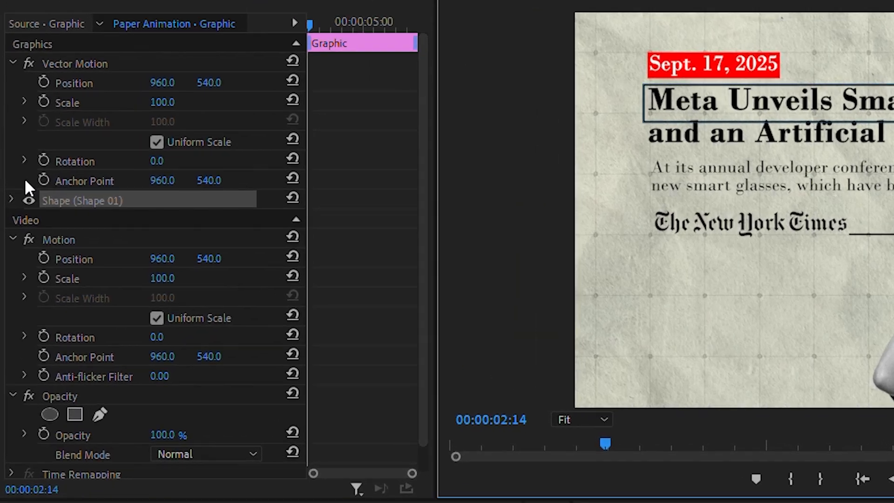
Step: Give the headline rectangle a yellow fill (RGB 255, 255, 0) without a stroke and set its blend mode to Multiply
left_click(11, 199)
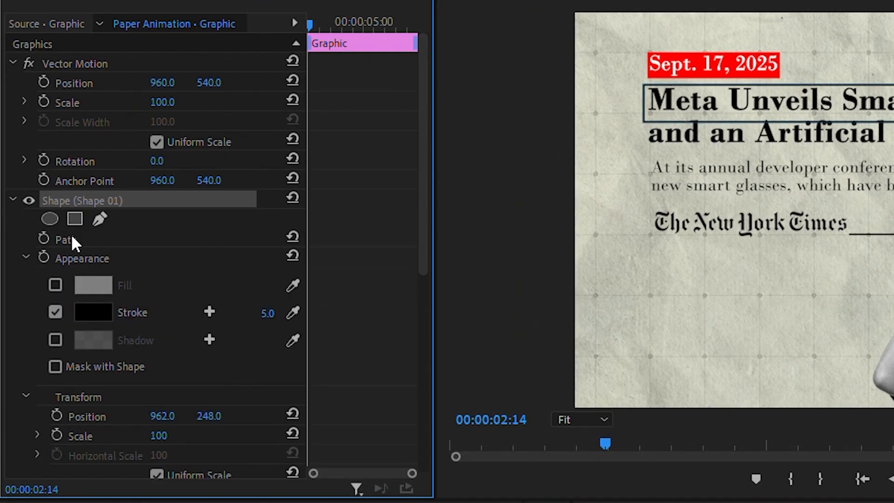
left_click(55, 310)
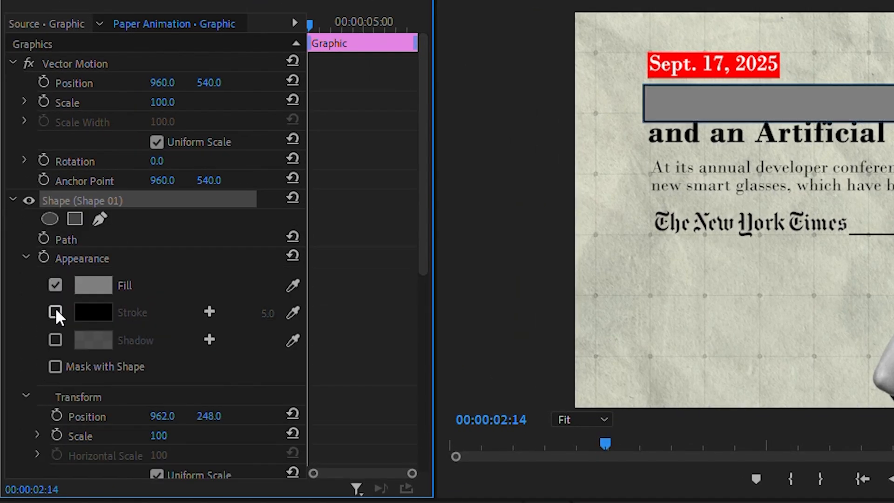
left_click(93, 285)
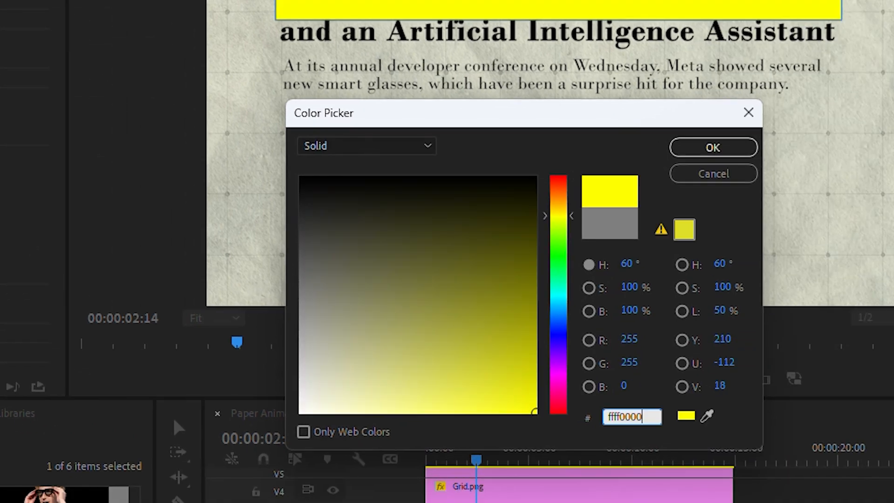
key("Return")
left_click(9, 401)
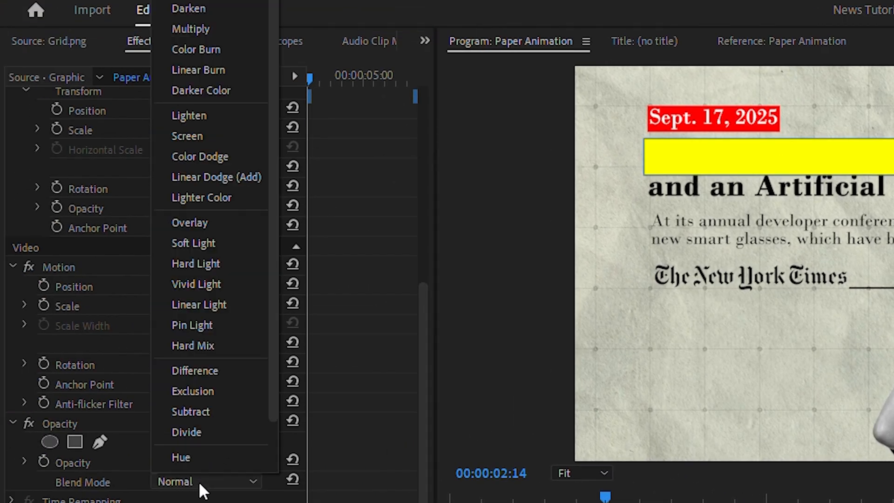
left_click(209, 29)
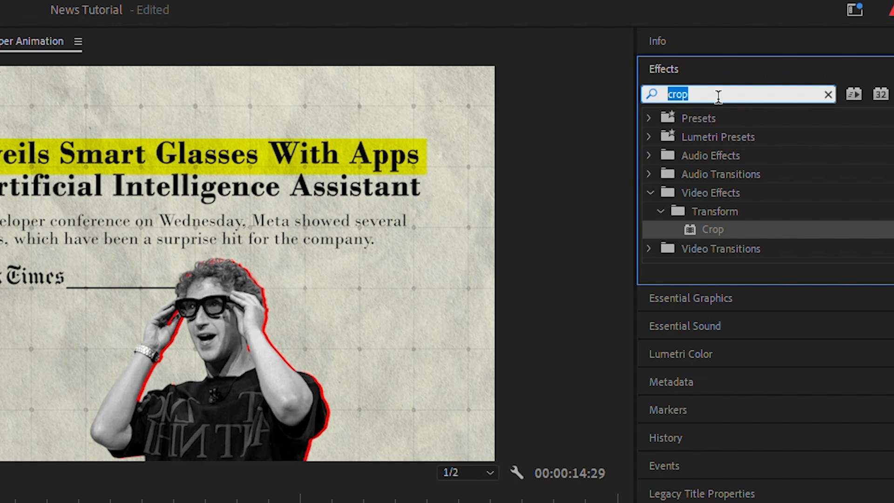
Step: Apply Roughen Edges with a border of 20 to the headline highlight and move its clip to start at 00:00:02:14
type("roughen")
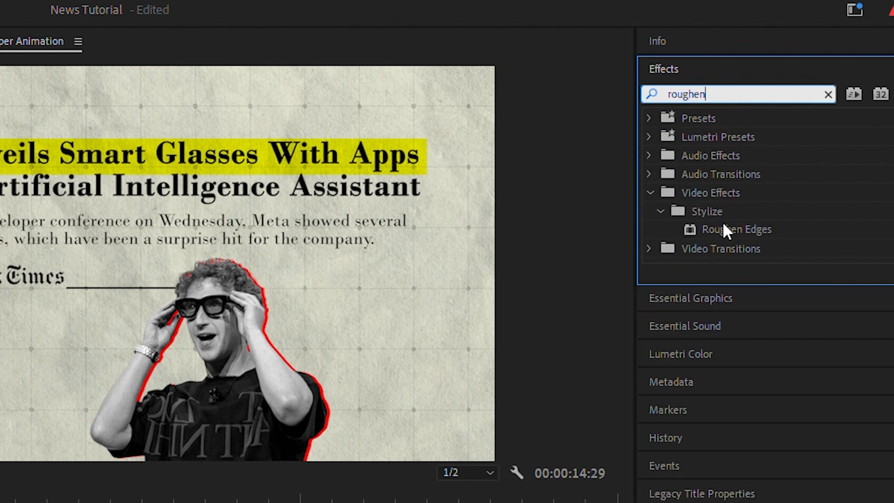
double_click(726, 230)
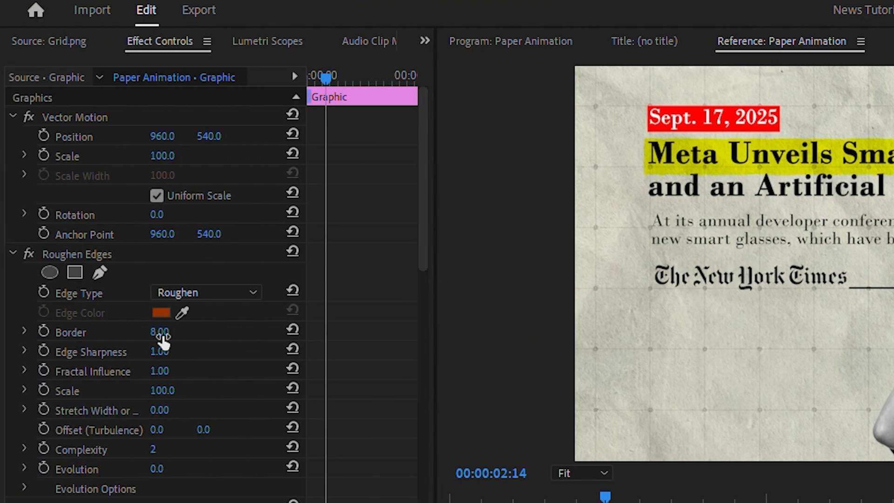
left_click(161, 334)
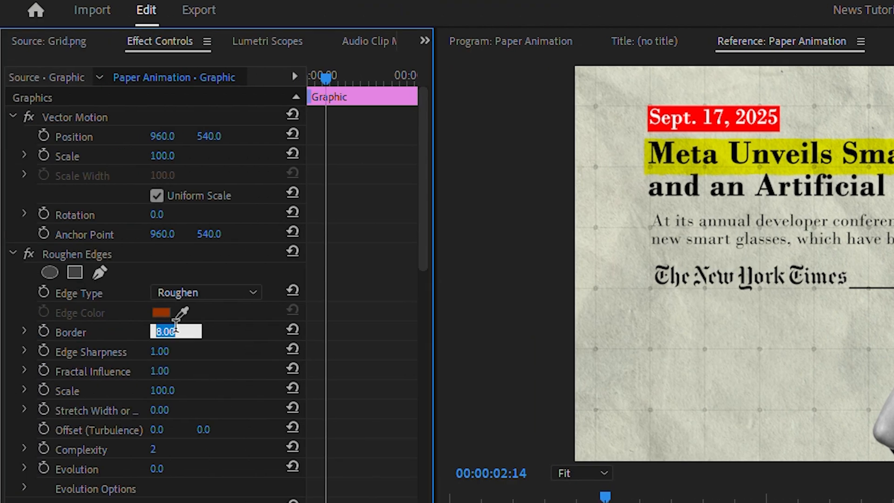
key("Return")
left_click_drag(420, 358, 448, 361)
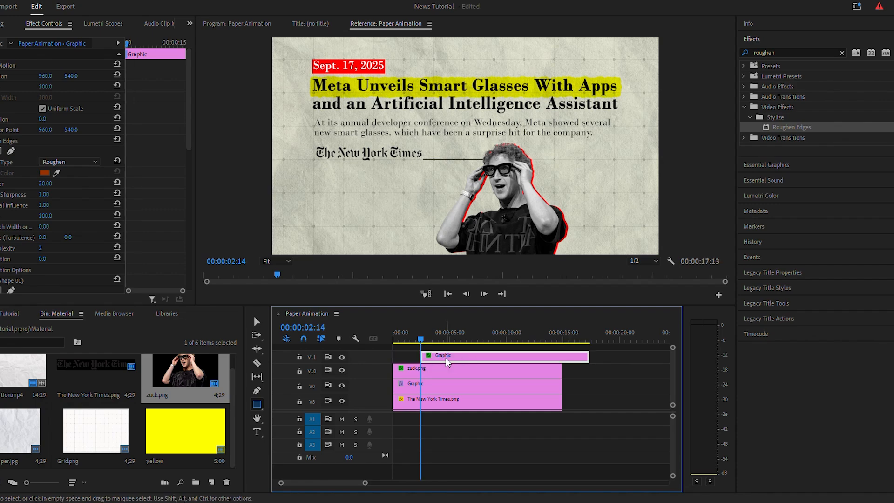
Step: Apply the Crop effect to the headline highlight and keyframe its Right value from the clip's start to 0% at 00:00:05:02
left_click(780, 54)
type("crop")
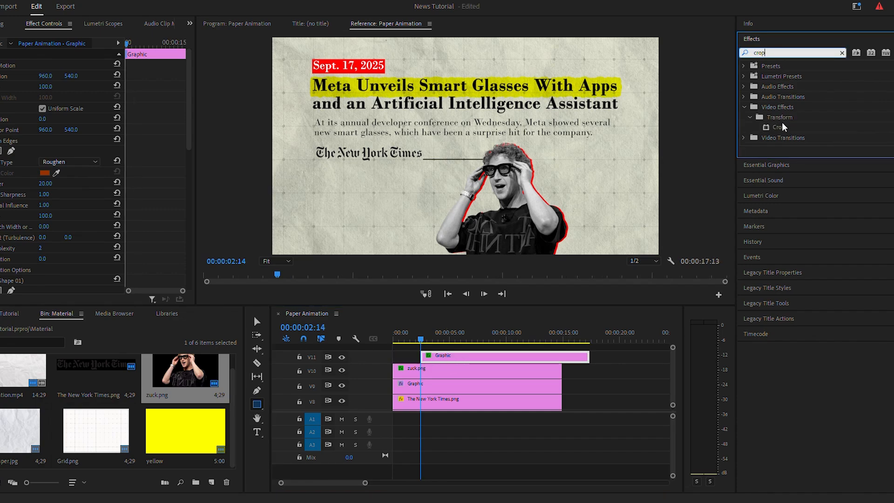
double_click(780, 127)
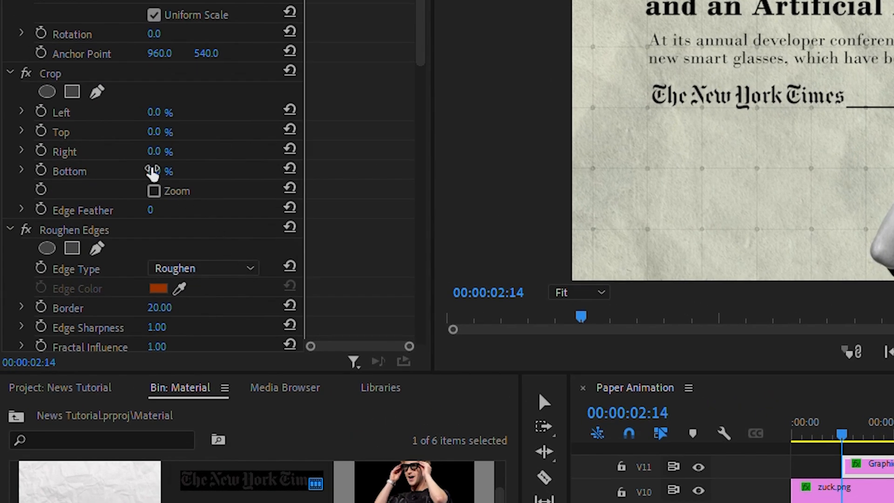
left_click(41, 151)
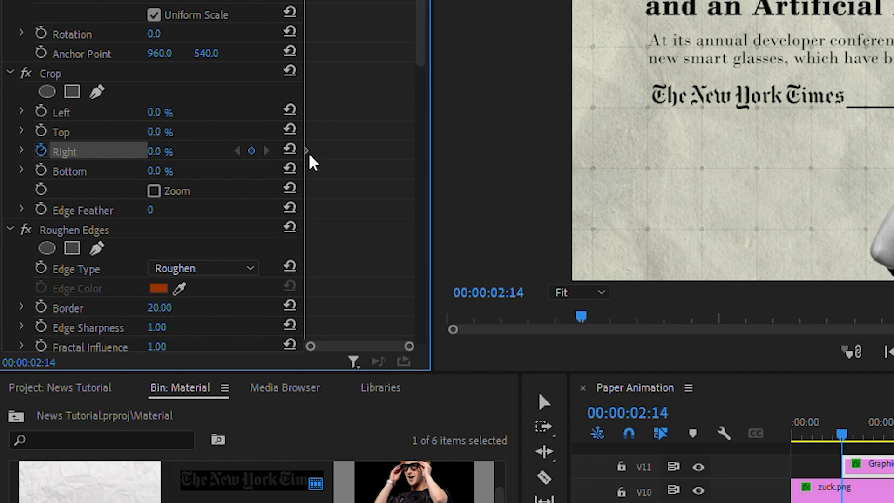
left_click_drag(311, 157, 344, 152)
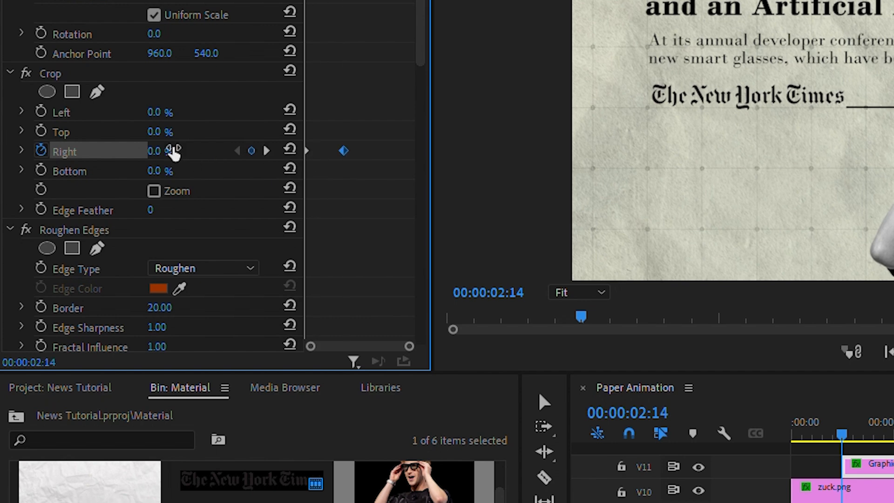
left_click_drag(848, 422, 867, 423)
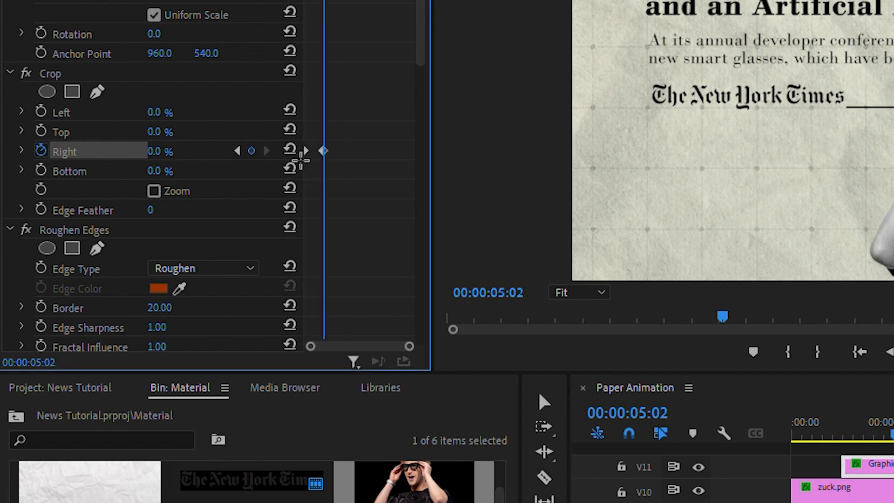
Step: Ease the headline highlight's Crop Right keyframes and expand the property's velocity graph
right_click(325, 153)
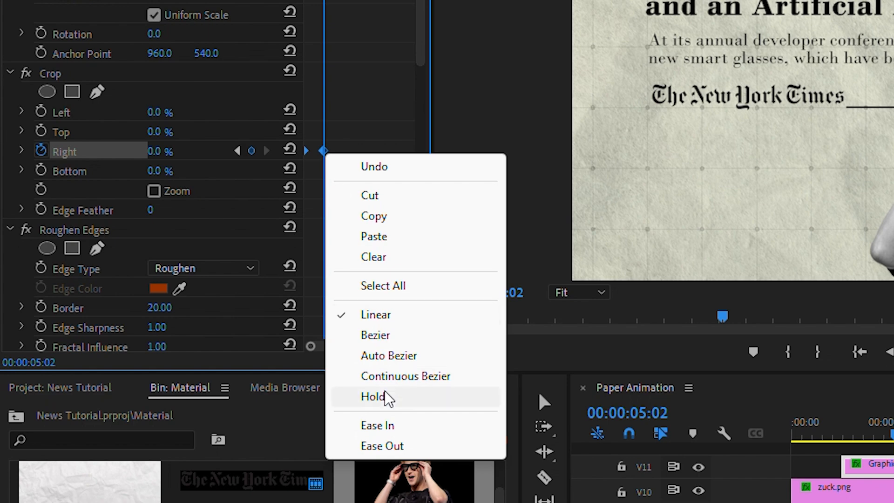
left_click(383, 427)
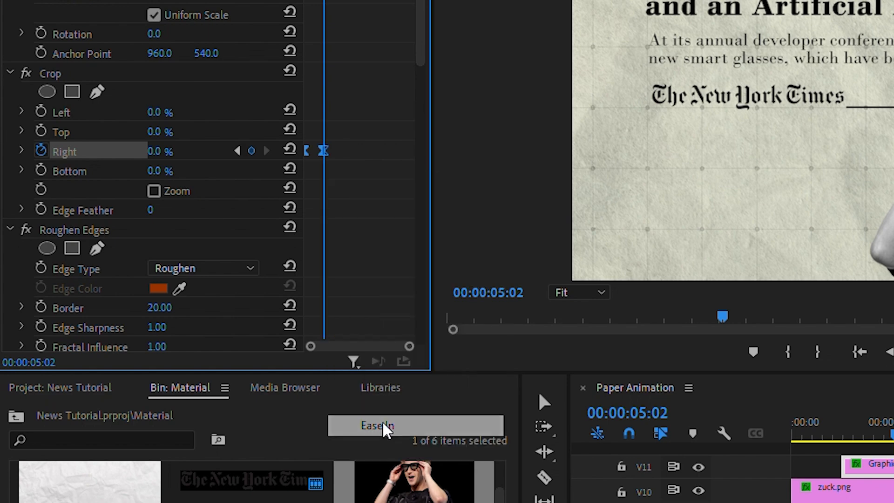
left_click(22, 152)
scroll(338, 351, "up", 2)
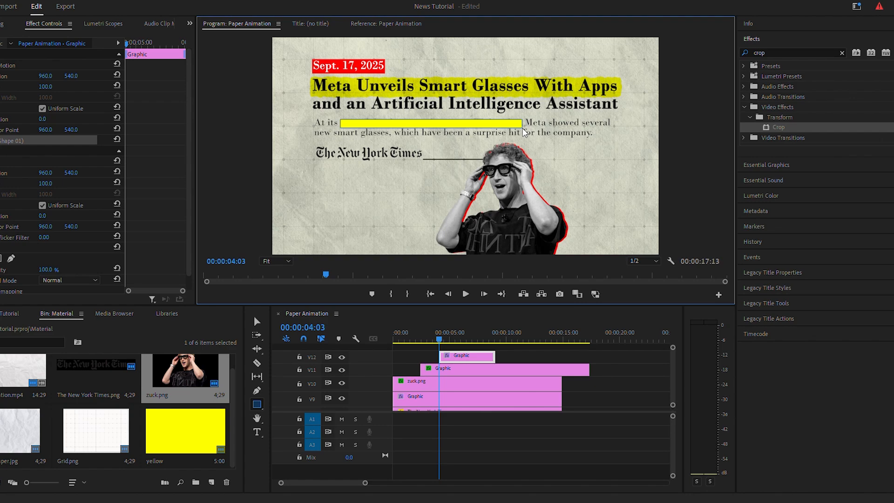
Step: Fit the yellow rectangle over "annual developer conference on Wednesday," with vector position 960, 536 and blend mode Multiply
left_click_drag(522, 129, 523, 128)
left_click_drag(71, 76, 68, 76)
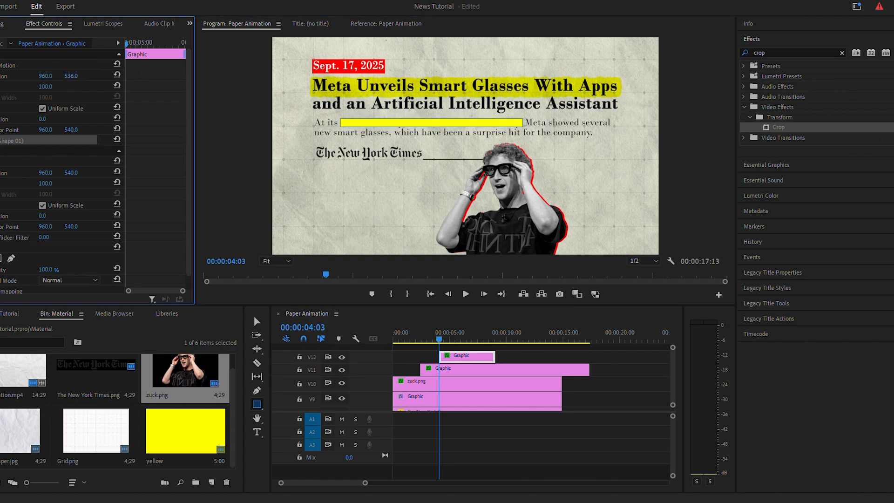
scroll(94, 187, "down", 1)
left_click(70, 266)
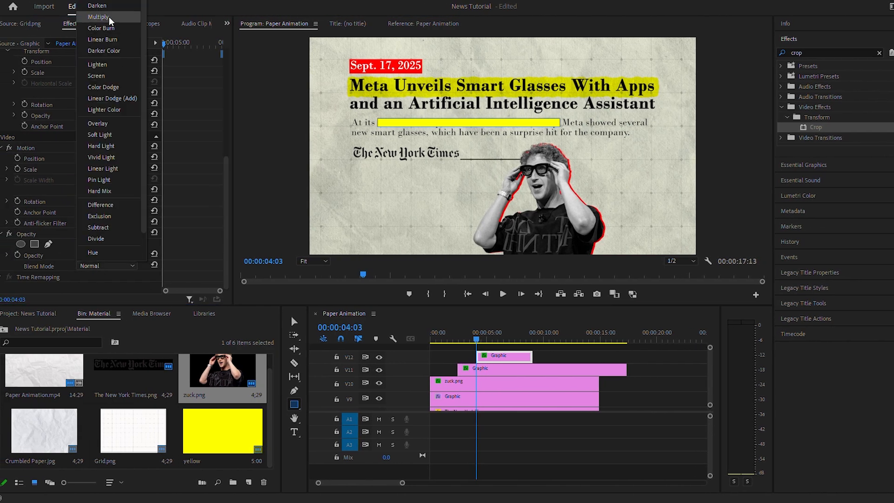
left_click(109, 18)
Step: Apply Roughen Edges with a border of 20 to the subheading highlight and move its clip to start at 00:00:03:09
left_click(807, 51)
type("roughen")
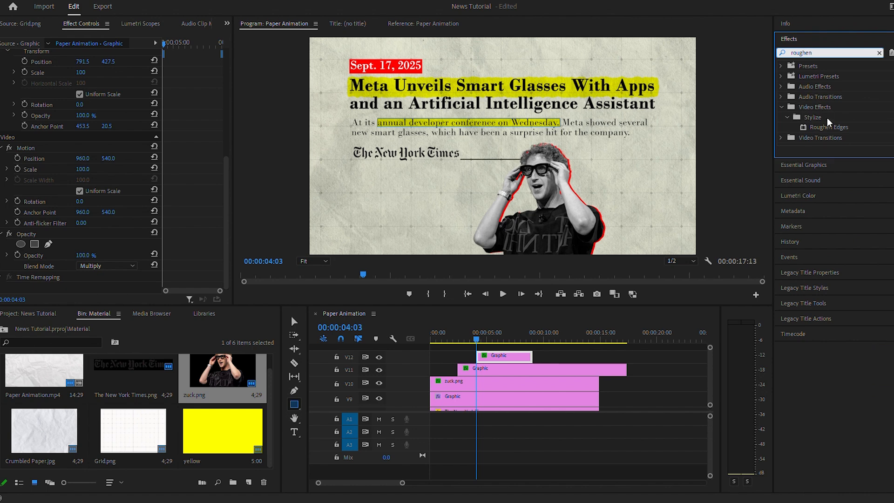
left_click_drag(828, 122, 121, 184)
scroll(121, 184, "down", 3)
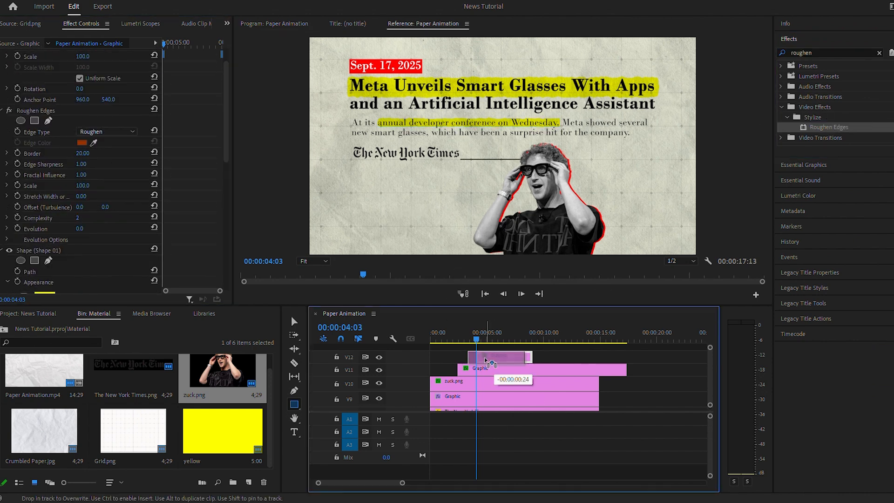
Step: Apply the Crop effect to the subheading highlight and keyframe its Right value from 100% at the clip's start to 0% at 00:00:04:07
left_click(815, 51)
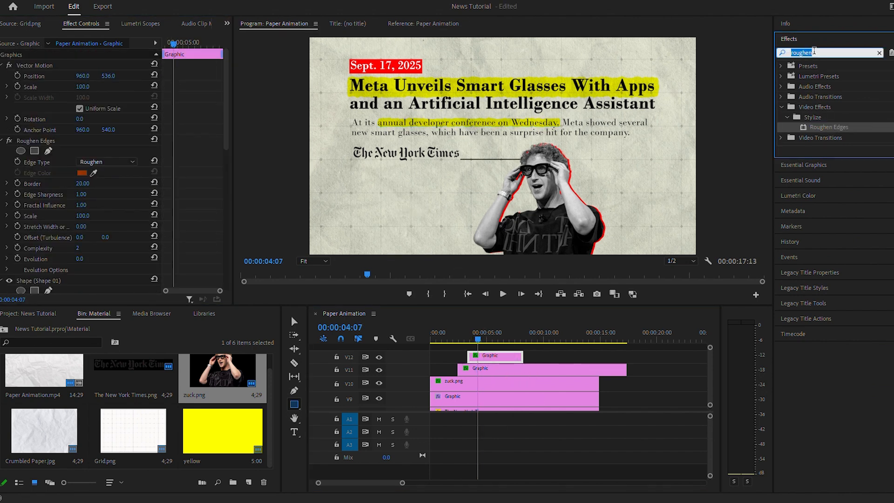
type("crop")
left_click_drag(816, 126, 106, 192)
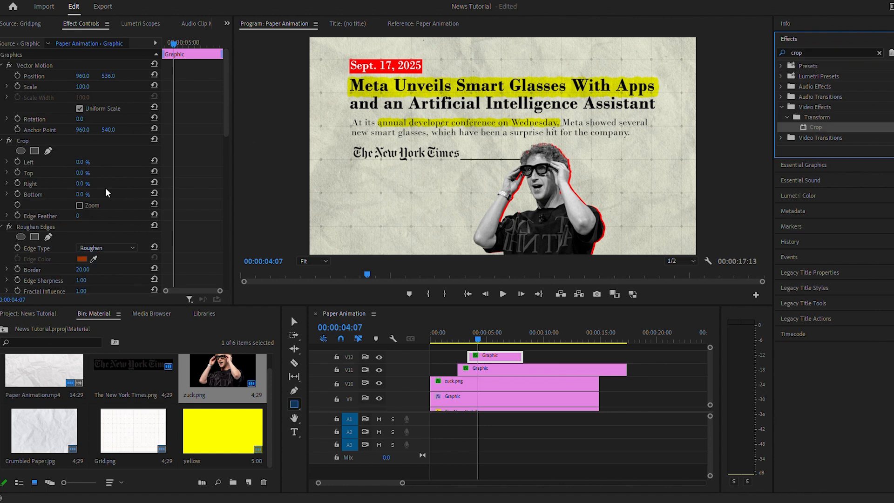
left_click(18, 184)
left_click_drag(174, 44, 135, 59)
left_click_drag(86, 184, 132, 184)
Step: Ease the subheading highlight's Crop Right keyframes and expand the property's velocity graph
left_click_drag(208, 171, 151, 198)
right_click(174, 182)
left_click(212, 328)
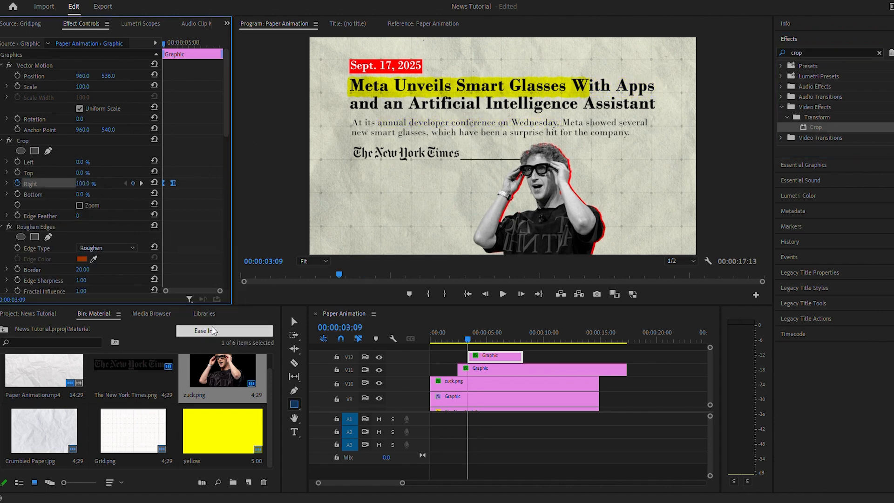
left_click(6, 184)
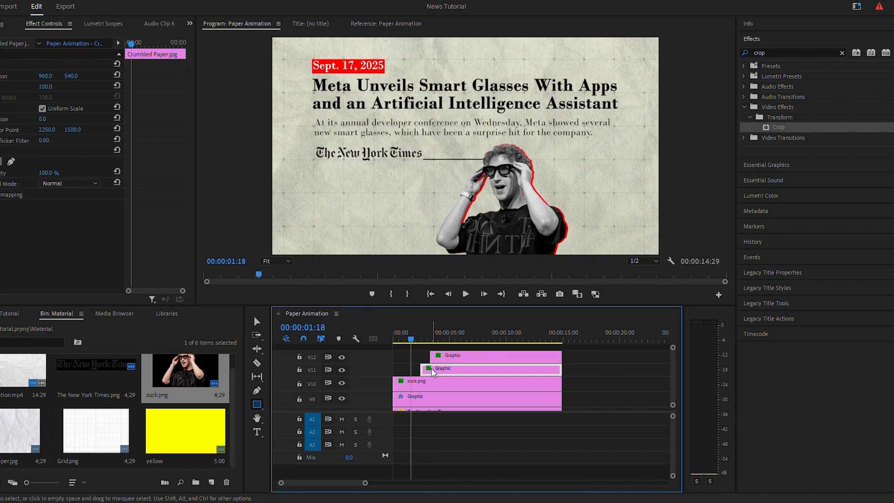
Step: Shift both highlight clips about one second earlier on the timeline and extend them to end with the other clips
left_click(465, 374)
left_click_drag(446, 361, 437, 361)
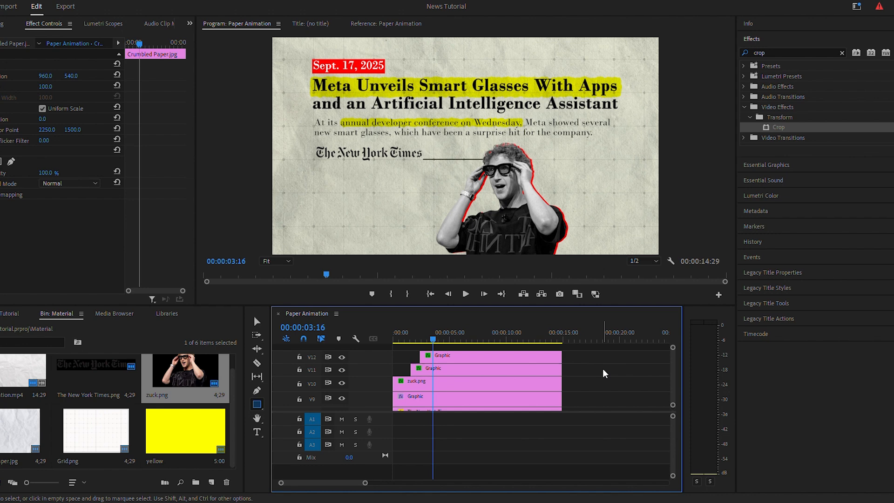
left_click(604, 374)
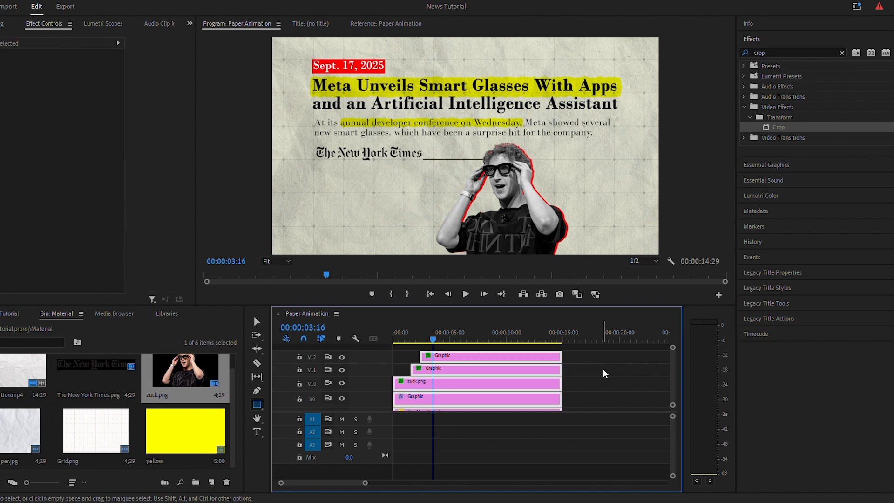
Step: Nest all the selected timeline clips into a nested sequence named Grouped
right_click(488, 373)
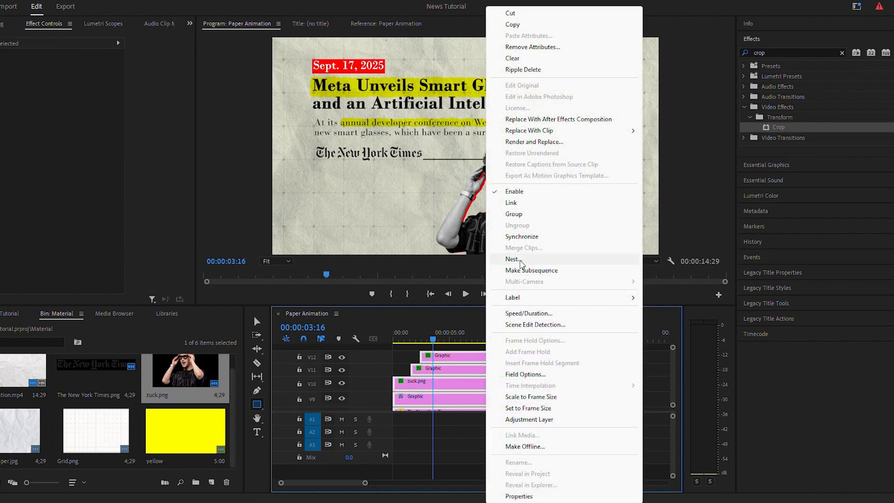
left_click(514, 259)
type("Group")
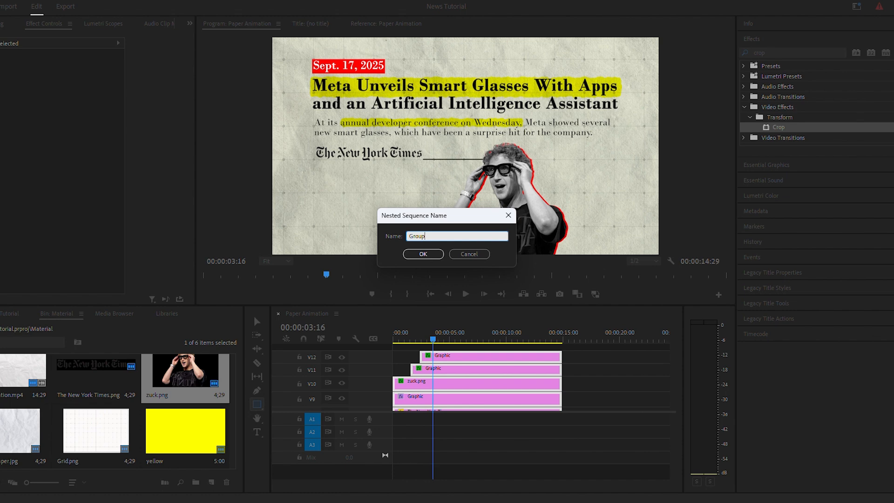
type("ed")
key("Return")
Step: Create a 1920 × 1080, 30 fps adjustment layer and place it on V2 above the Grouped clip, starting at 00:00:01:11
left_click(211, 483)
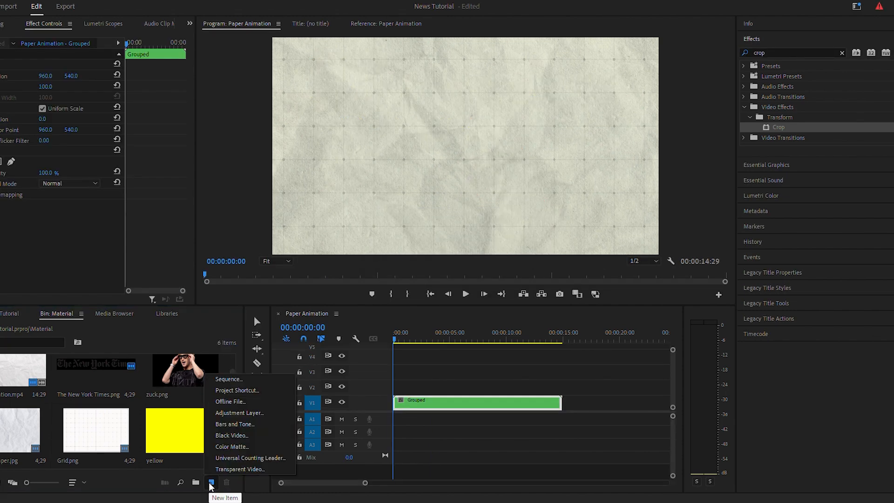
left_click(238, 413)
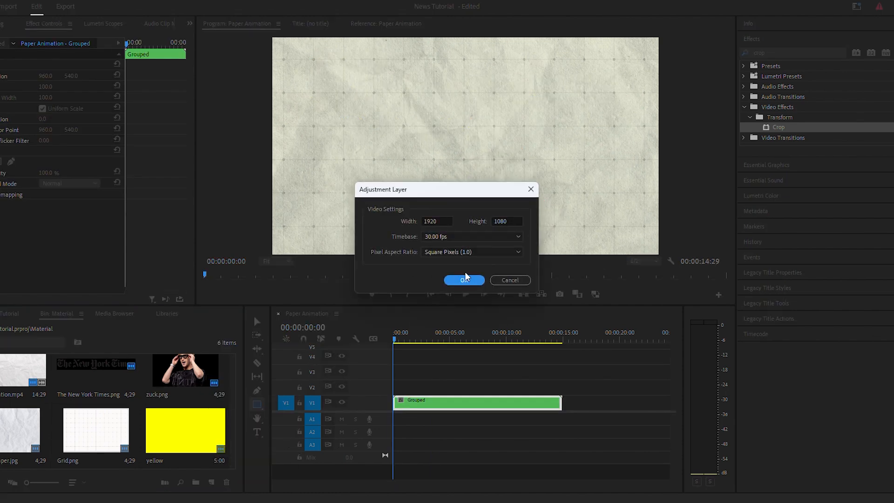
left_click(465, 280)
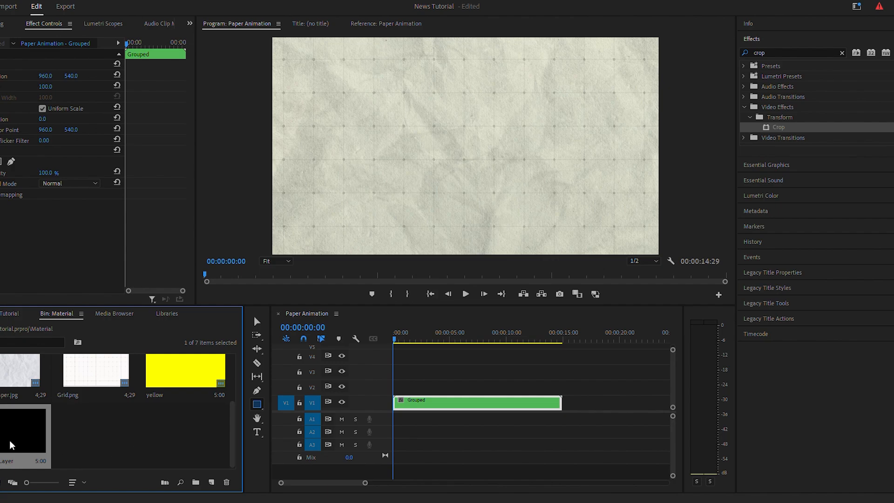
left_click_drag(10, 442, 397, 387)
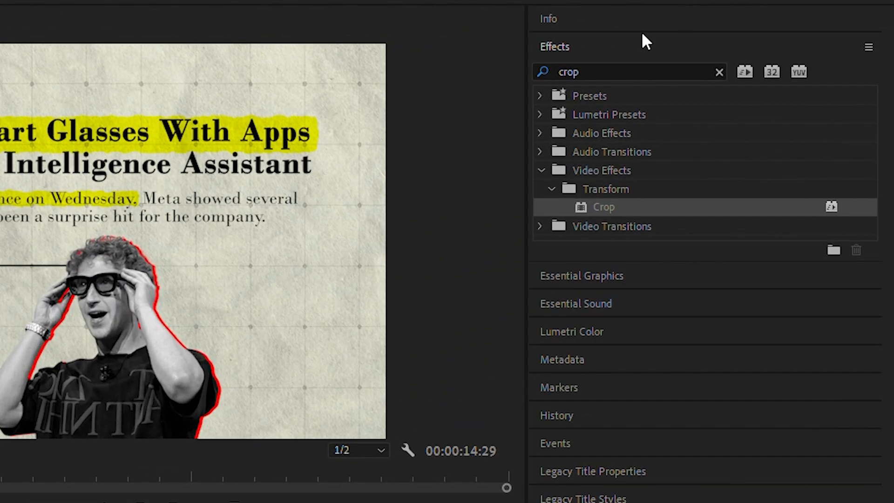
Step: Apply Gaussian Blur to the adjustment layer and keyframe its Blurriness at 0 at 00:00:03:03
left_click(710, 55)
double_click(710, 55)
type("ga")
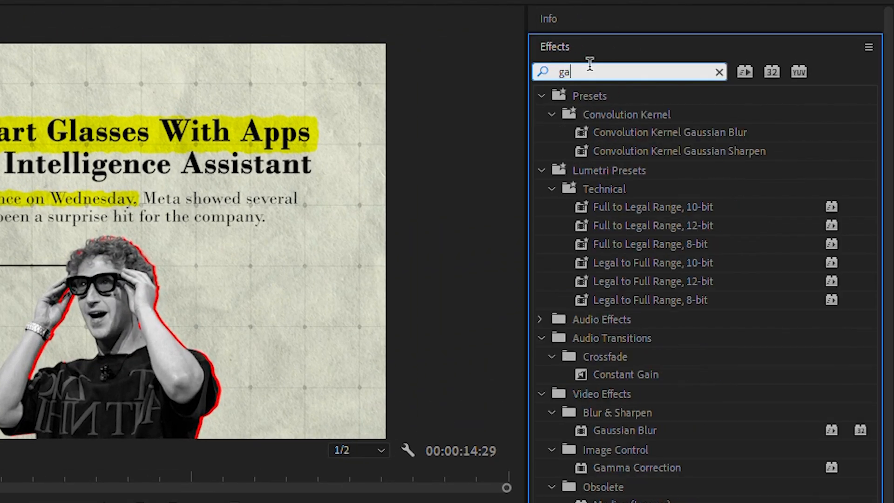
type("uss")
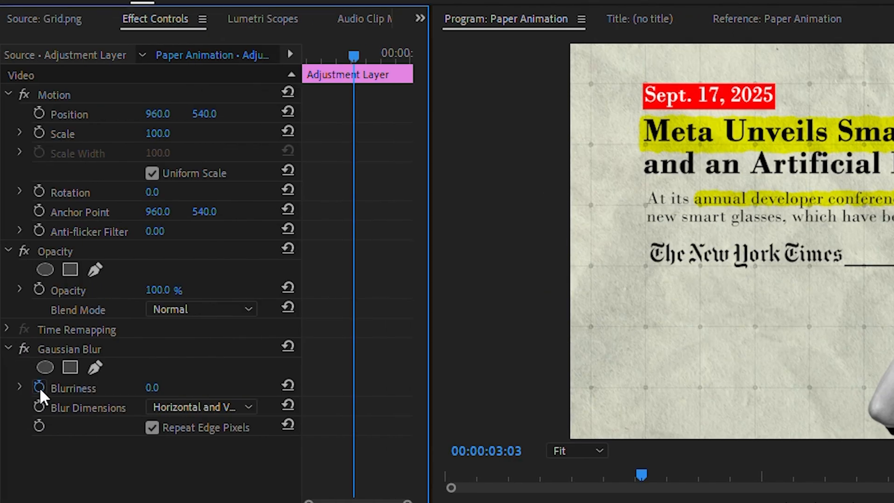
left_click(39, 387)
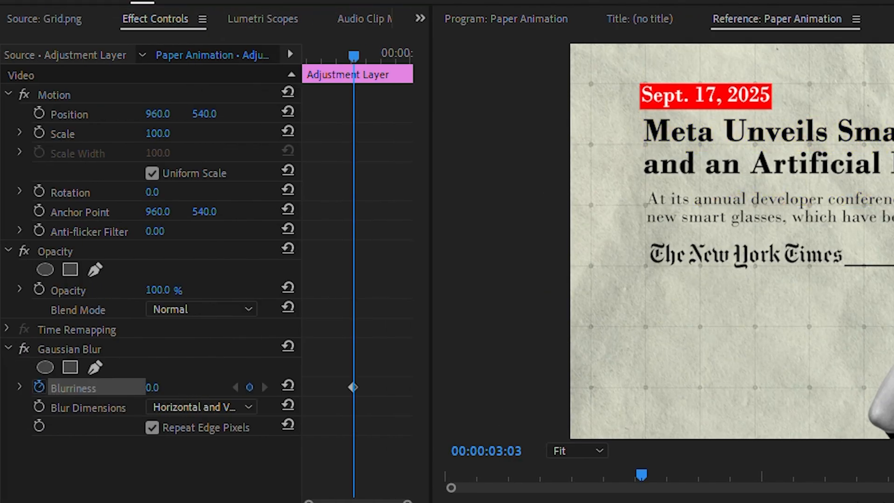
Step: Keyframe the adjustment layer's Blurriness at 20 at 00:00:02:09 and 0 at 00:00:01:11, and preview the blur
left_click(154, 389)
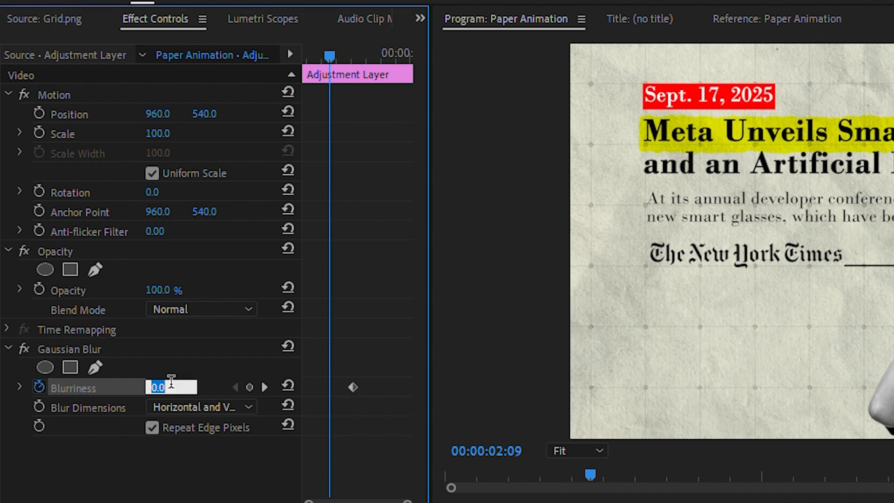
type("20")
key("Return")
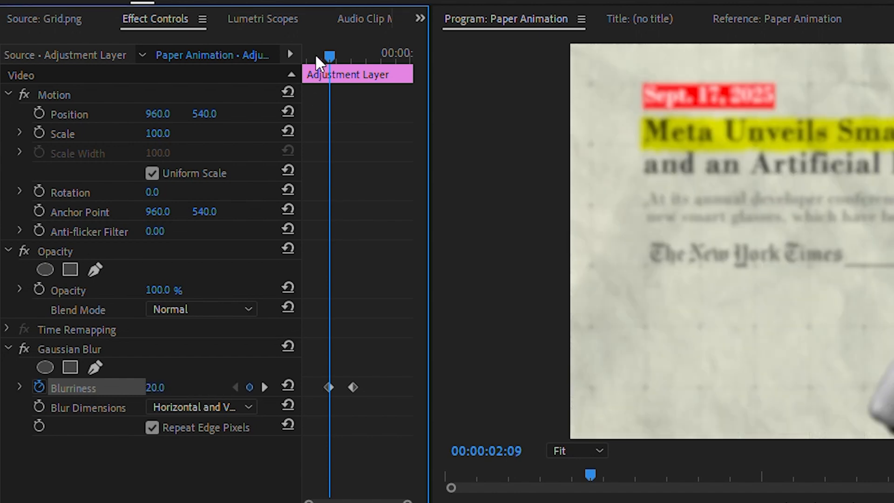
left_click_drag(316, 56, 303, 58)
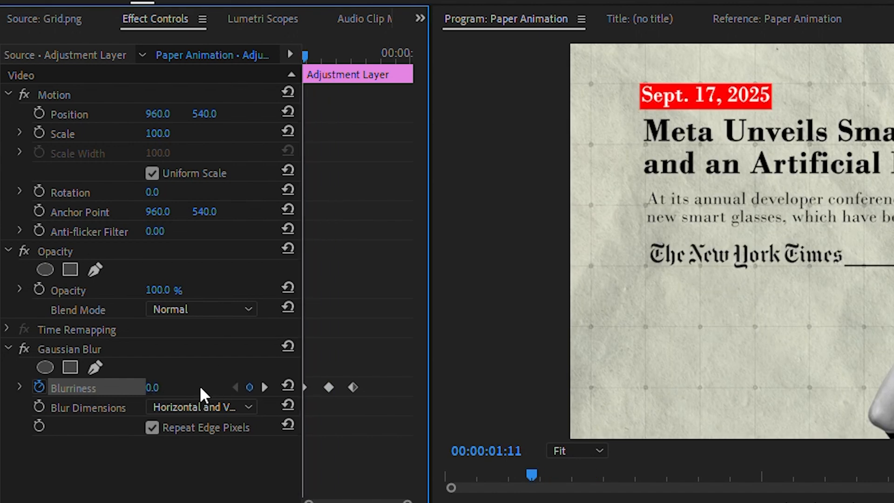
left_click(264, 387)
left_click(263, 387)
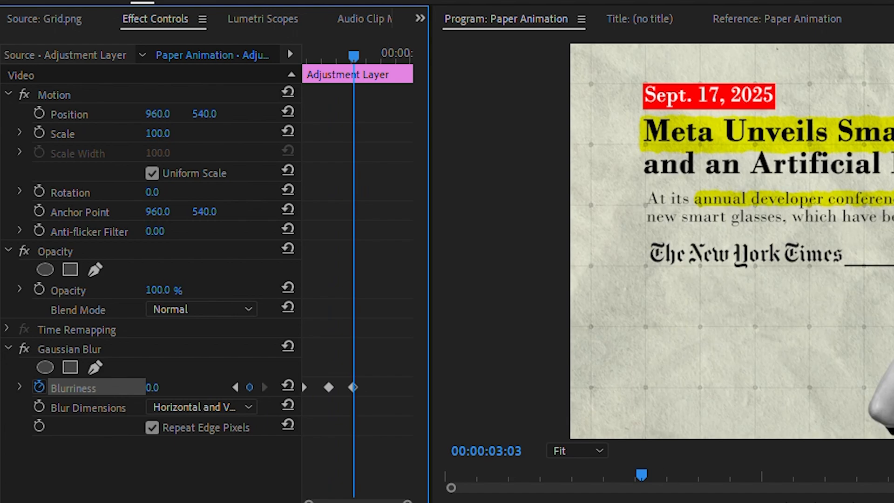
key("space")
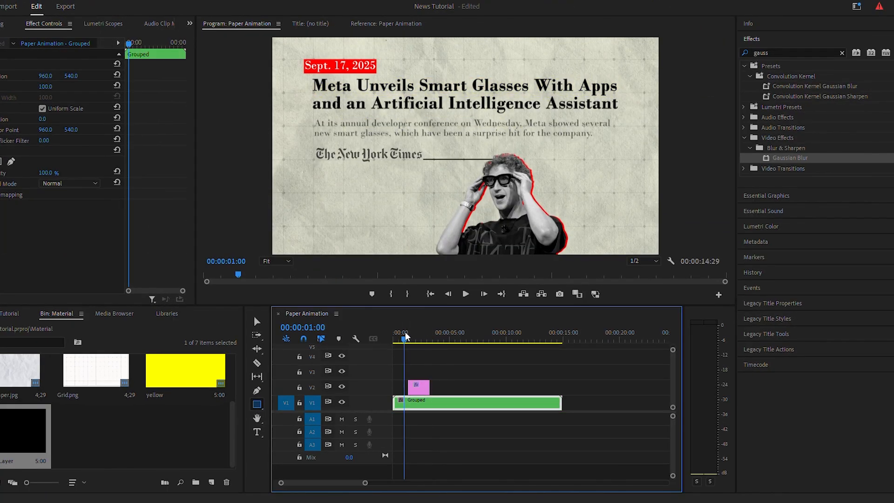
Step: Keyframe the Grouped clip's Scale at 100 at the adjustment layer's start, 00:00:01:11
left_click_drag(405, 333, 404, 334)
key("space")
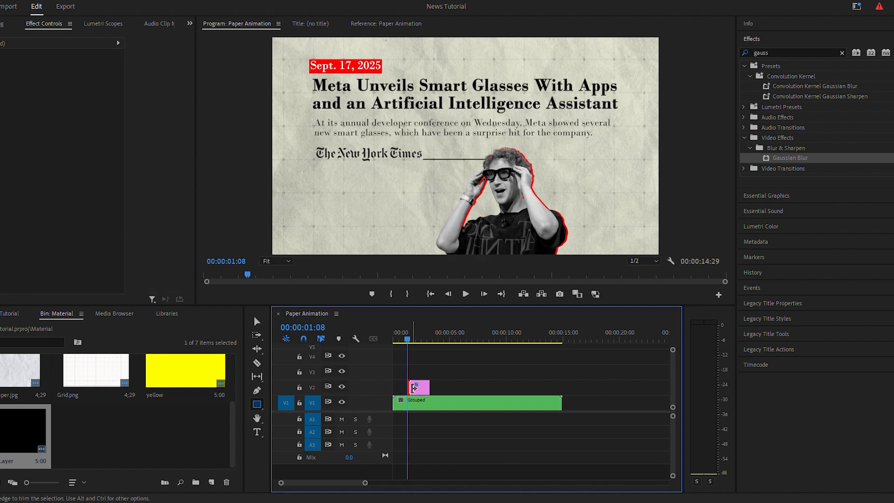
double_click(412, 387)
left_click(417, 404)
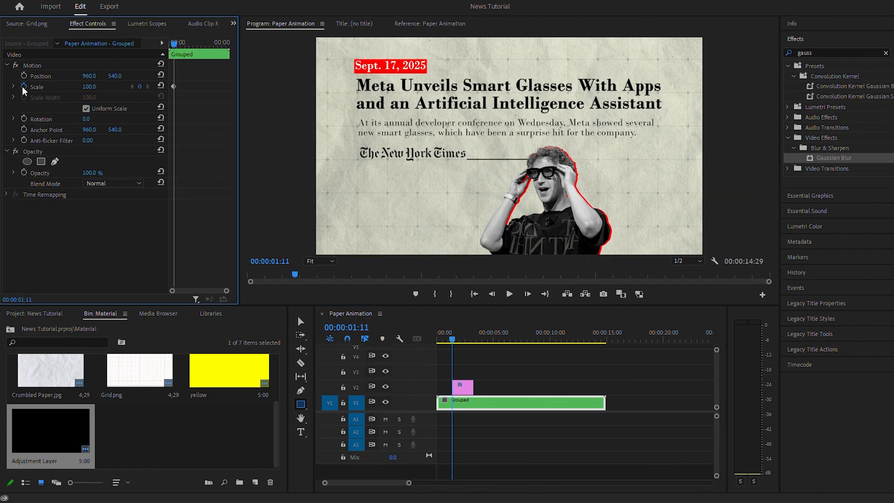
Step: Keyframe the Grouped clip's Scale at 105 at the adjustment layer's end, 00:00:03:10
double_click(475, 388)
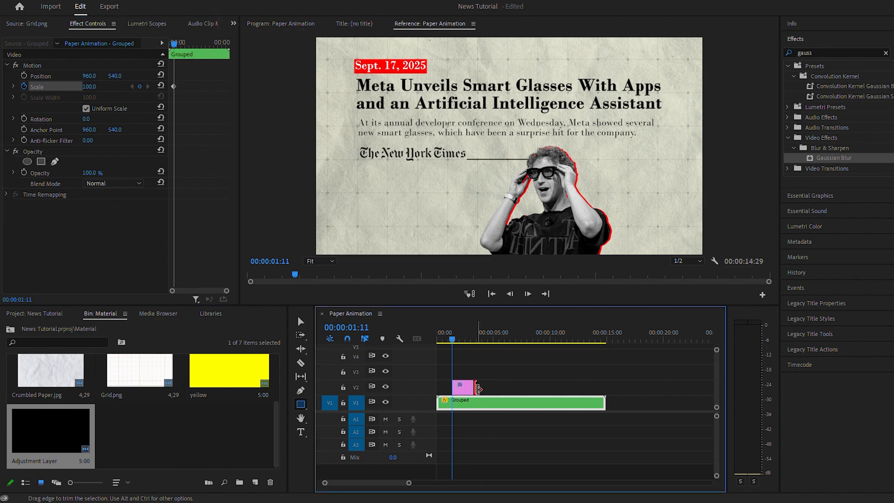
left_click(480, 405)
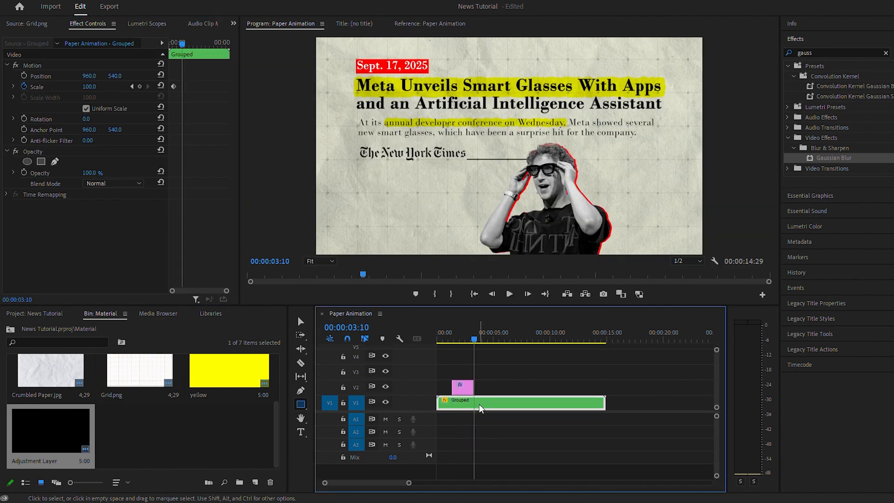
left_click(99, 97)
type("105")
key("Return")
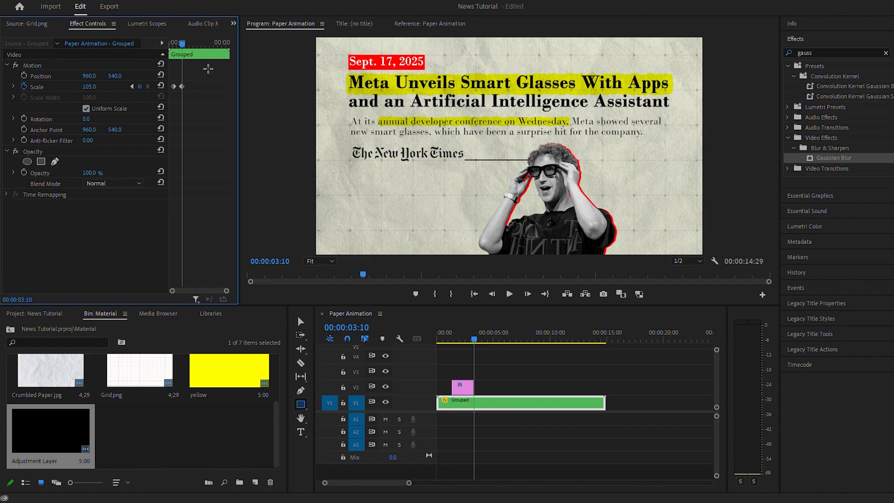
Step: Ease the Grouped clip's Scale keyframes and expand the property's velocity graph
right_click(182, 88)
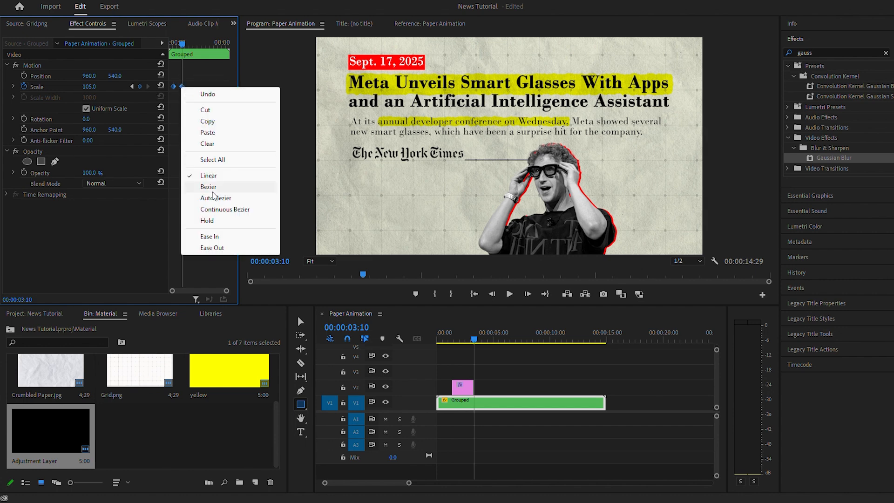
left_click(213, 237)
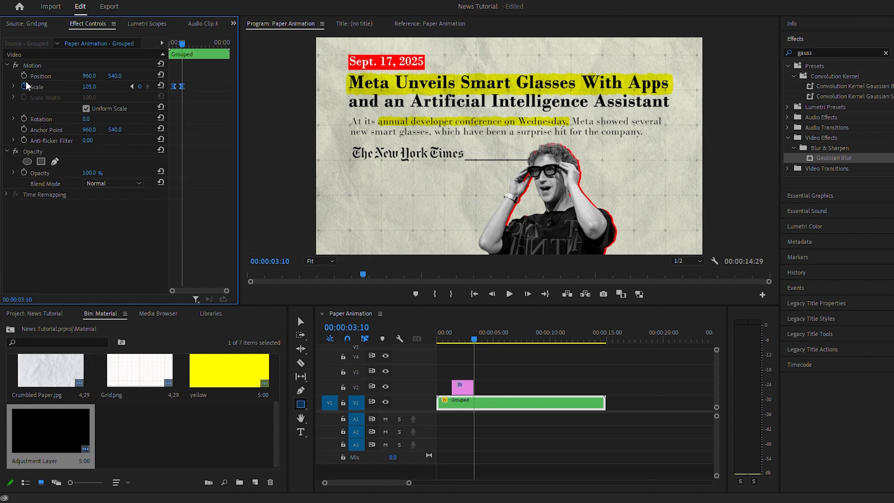
left_click(13, 86)
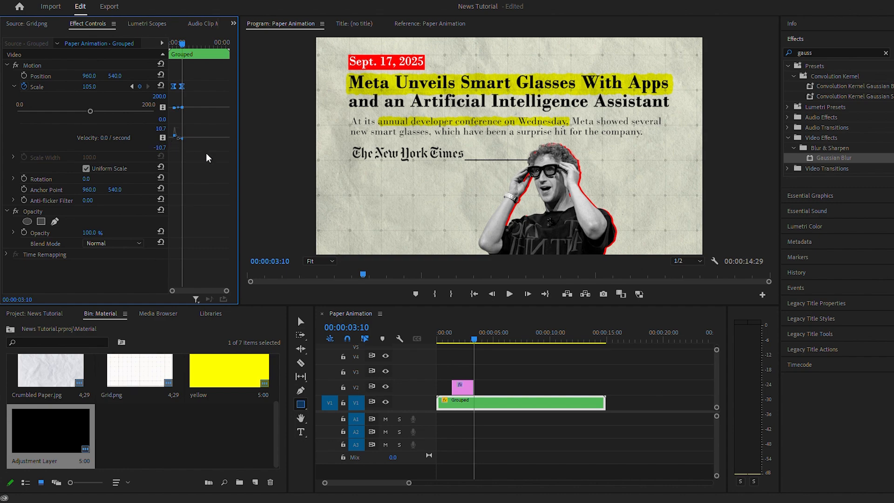
Step: Save the project and play the Paper Animation sequence from the start
left_click_drag(468, 334, 416, 341)
key("ctrl+s")
key("space")
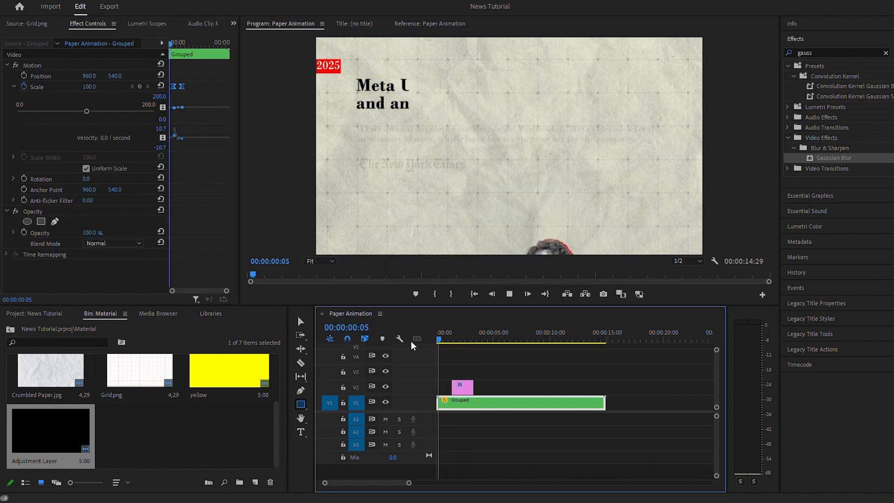